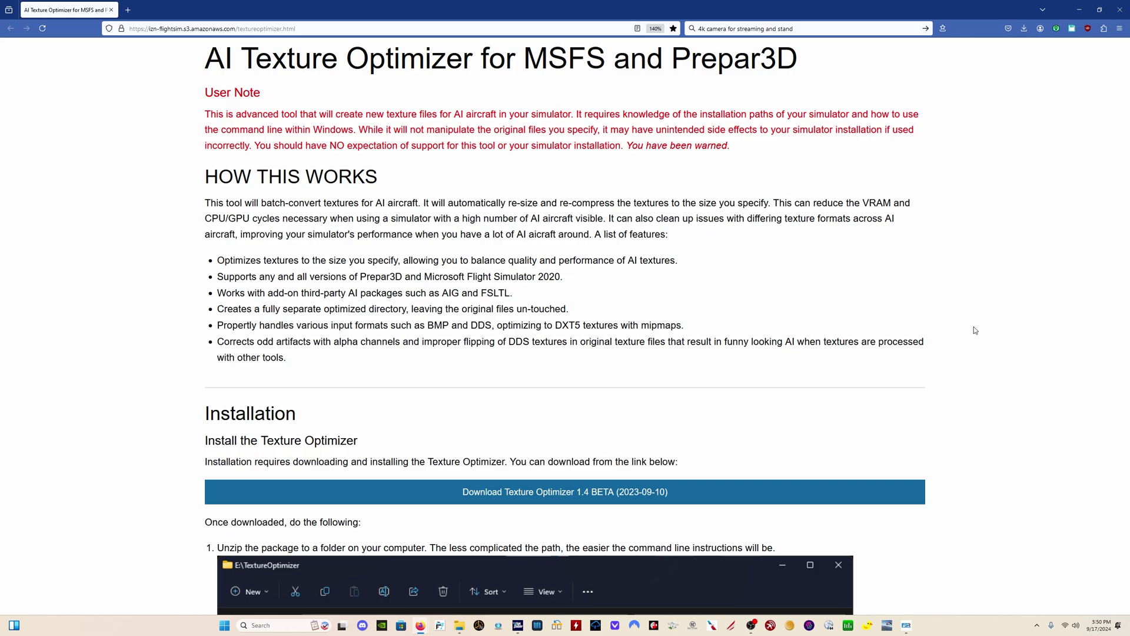
# Scroll the Texture Optimizer page down to its Installation section
pyautogui.scroll(-5, 502, 383)
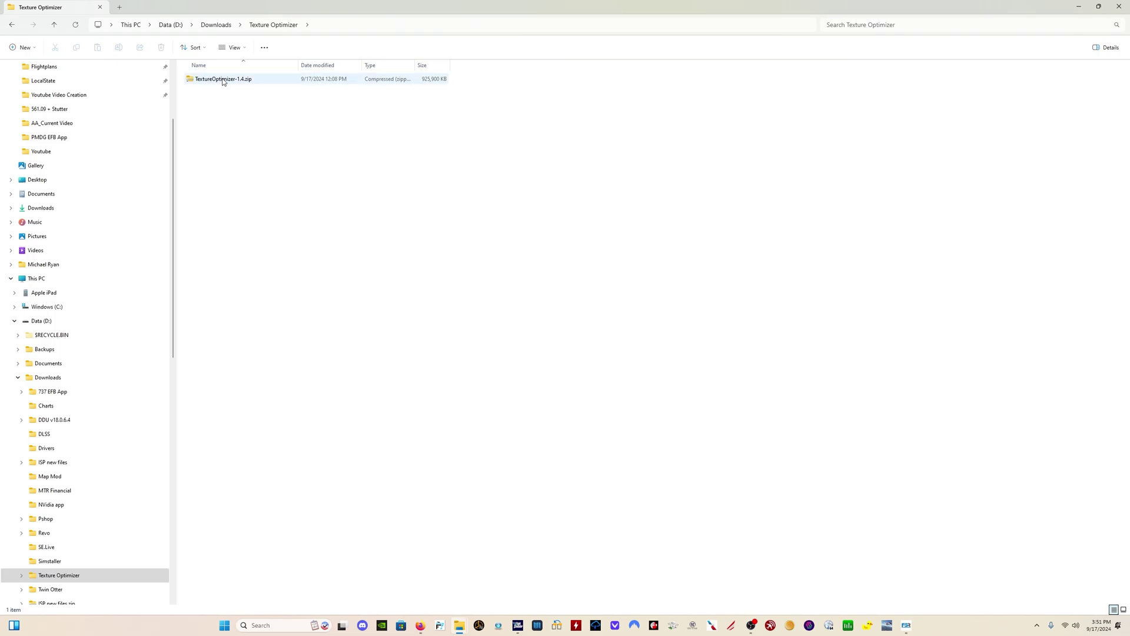
# Extract TextureOptimizer-1.4.zip in place with 7-Zip and run TextureOptimizer-1.4.exe
pyautogui.rightClick(224, 81)
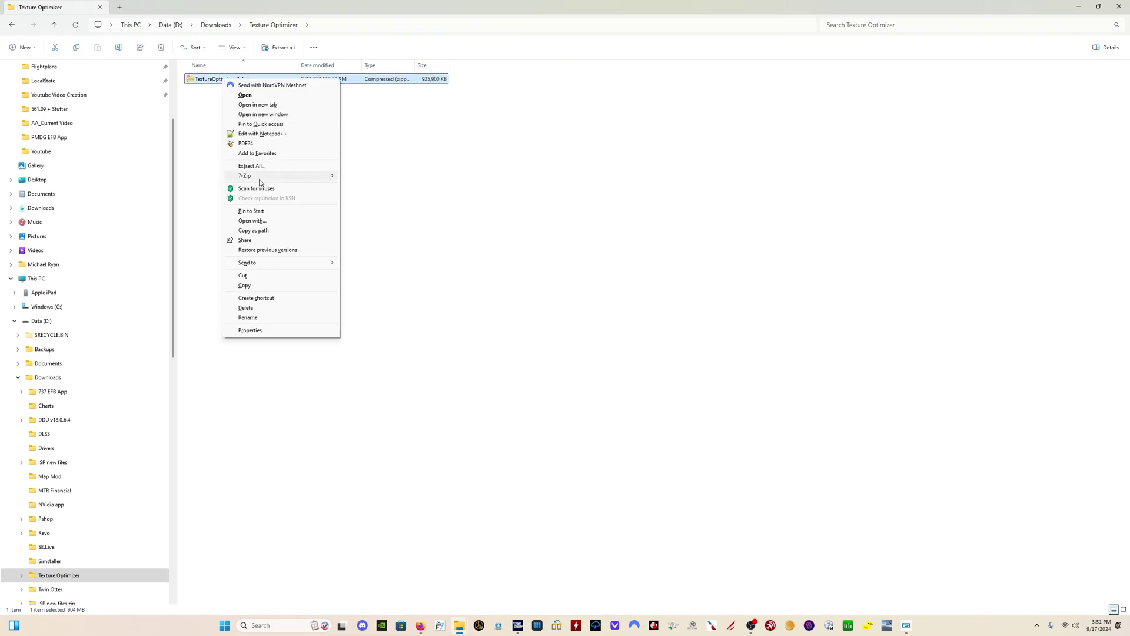
pyautogui.moveTo(294, 177)
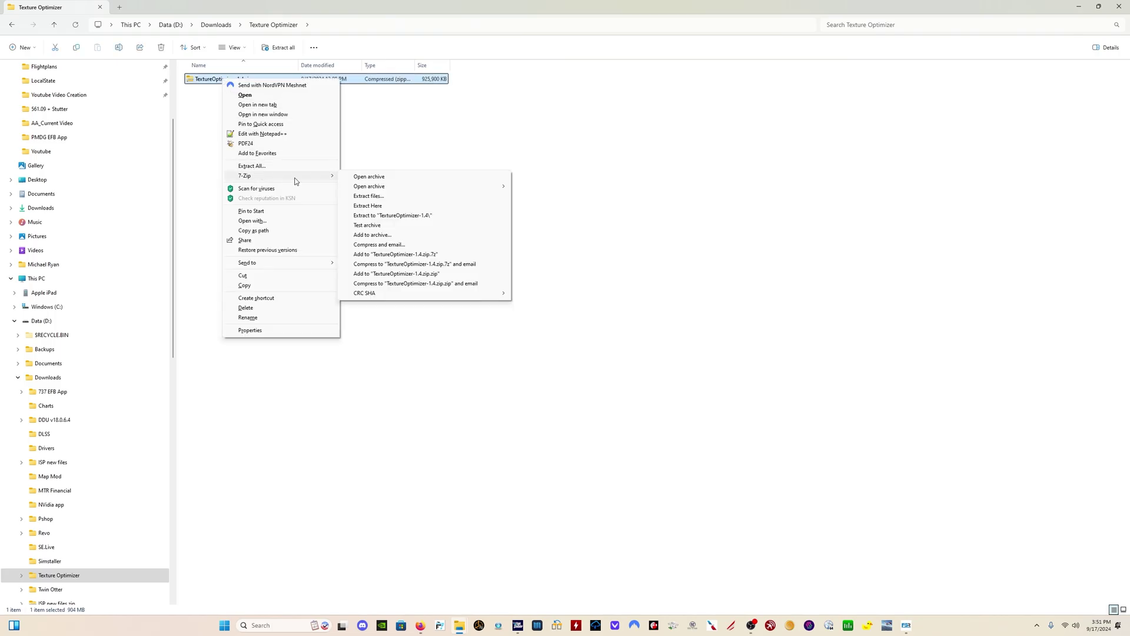
pyautogui.click(398, 206)
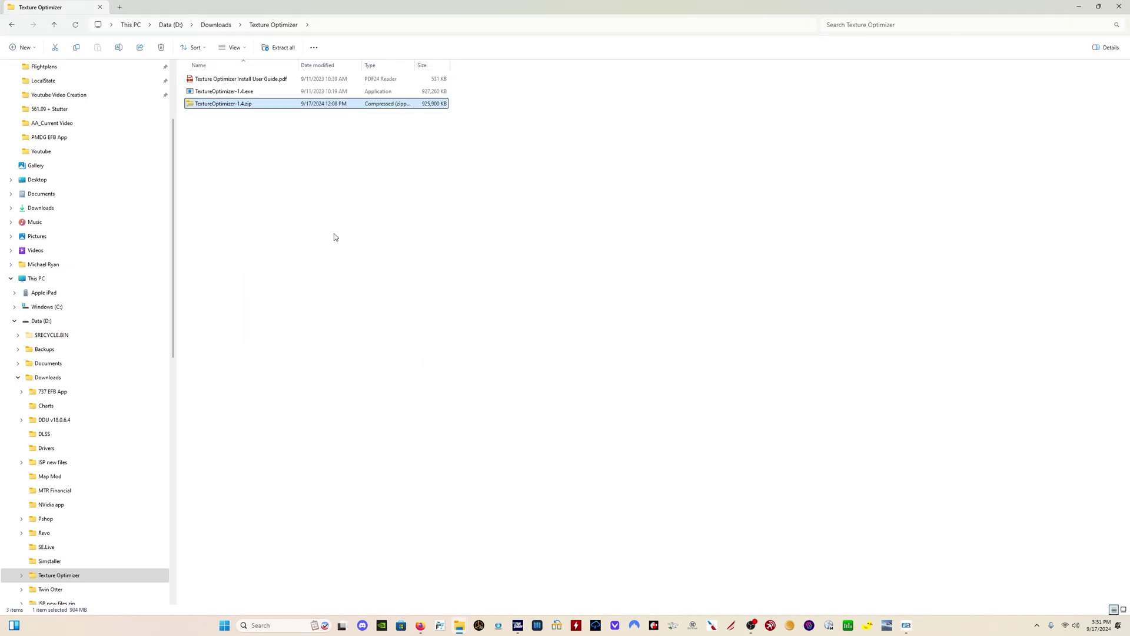
pyautogui.doubleClick(262, 92)
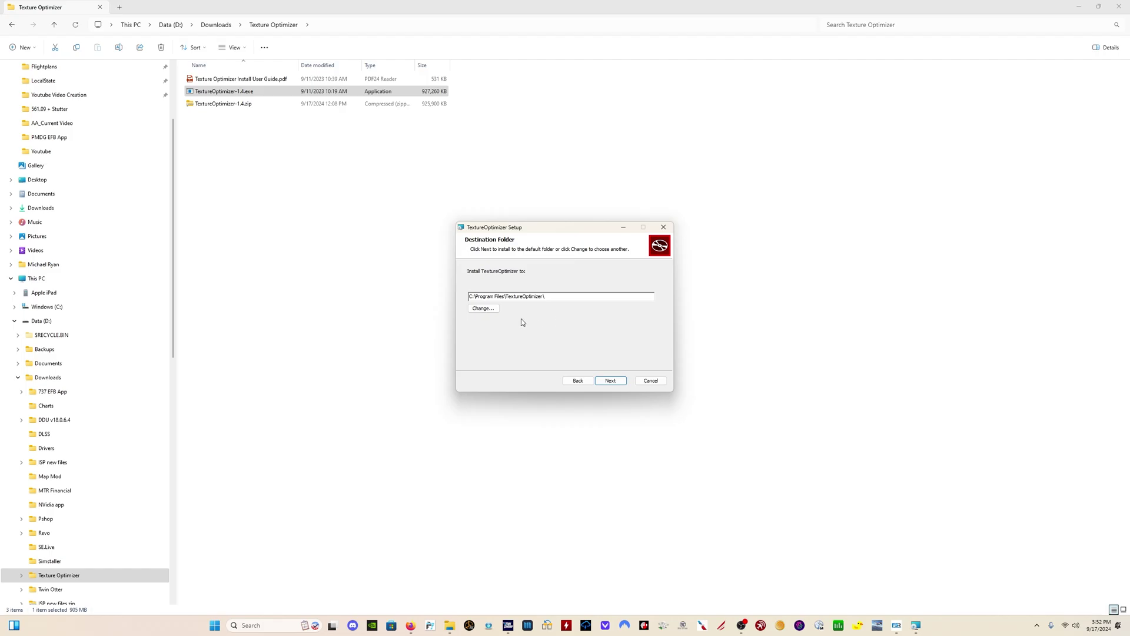
# Install Texture Optimizer into a newly created C:\Texture Optimizer folder and finish setup
pyautogui.click(483, 308)
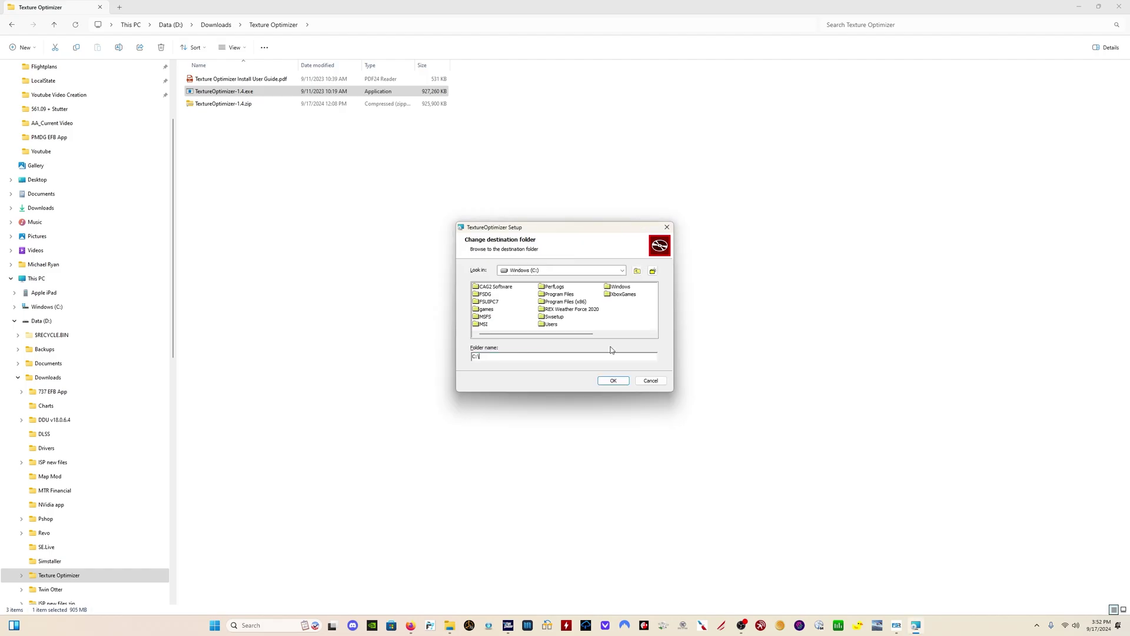
pyautogui.click(652, 271)
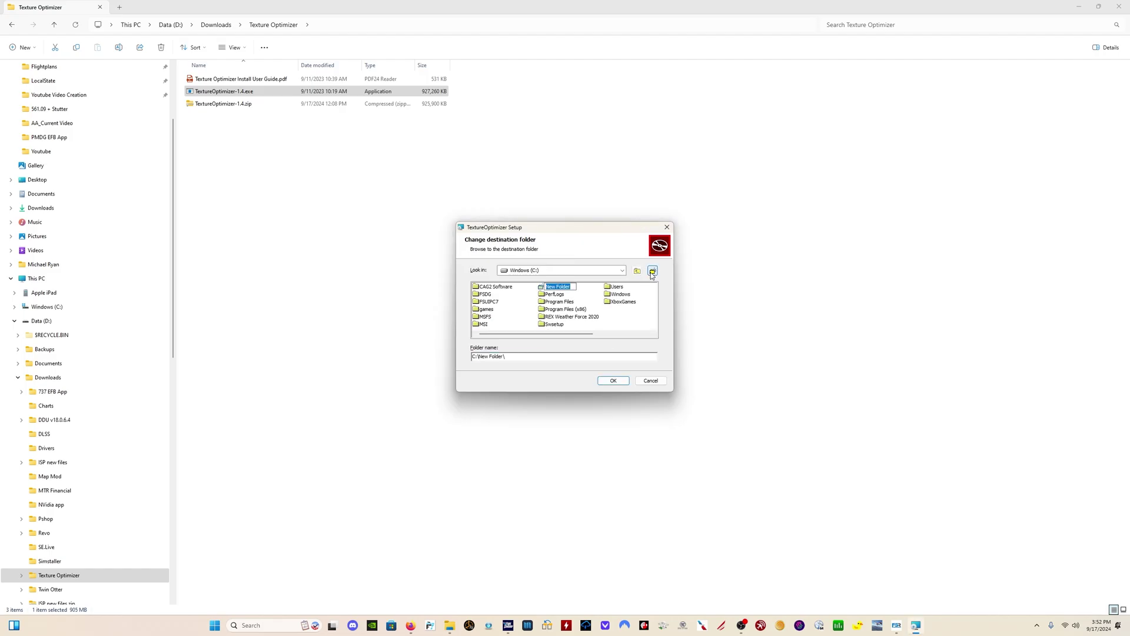
pyautogui.write('Texture Optimizer')
pyautogui.press('Return')
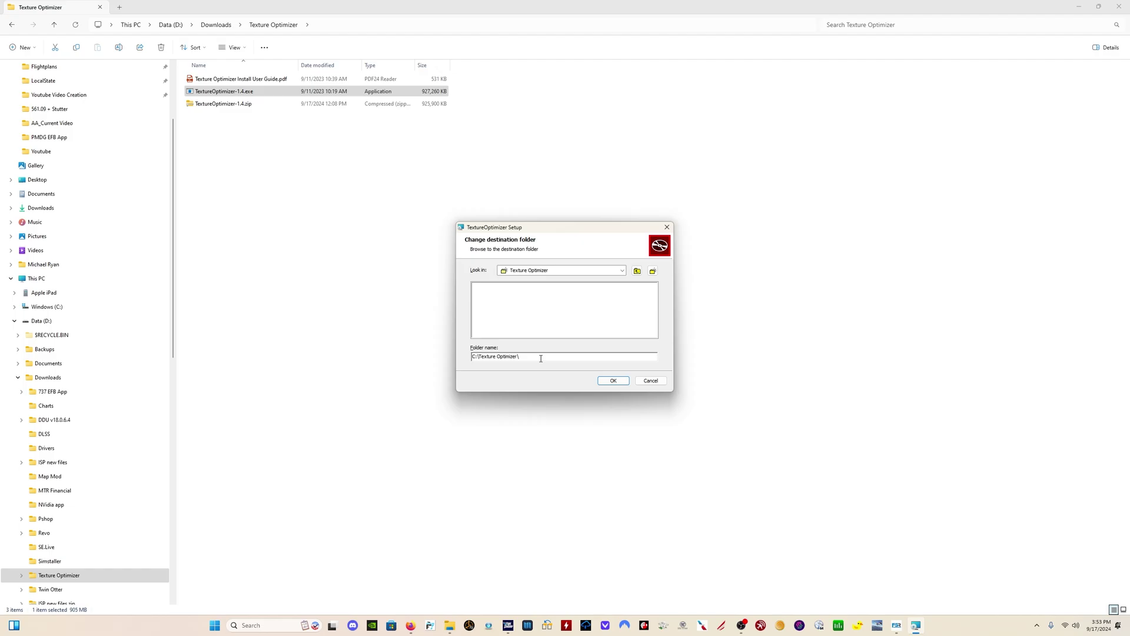
pyautogui.click(612, 382)
pyautogui.click(612, 381)
pyautogui.click(611, 381)
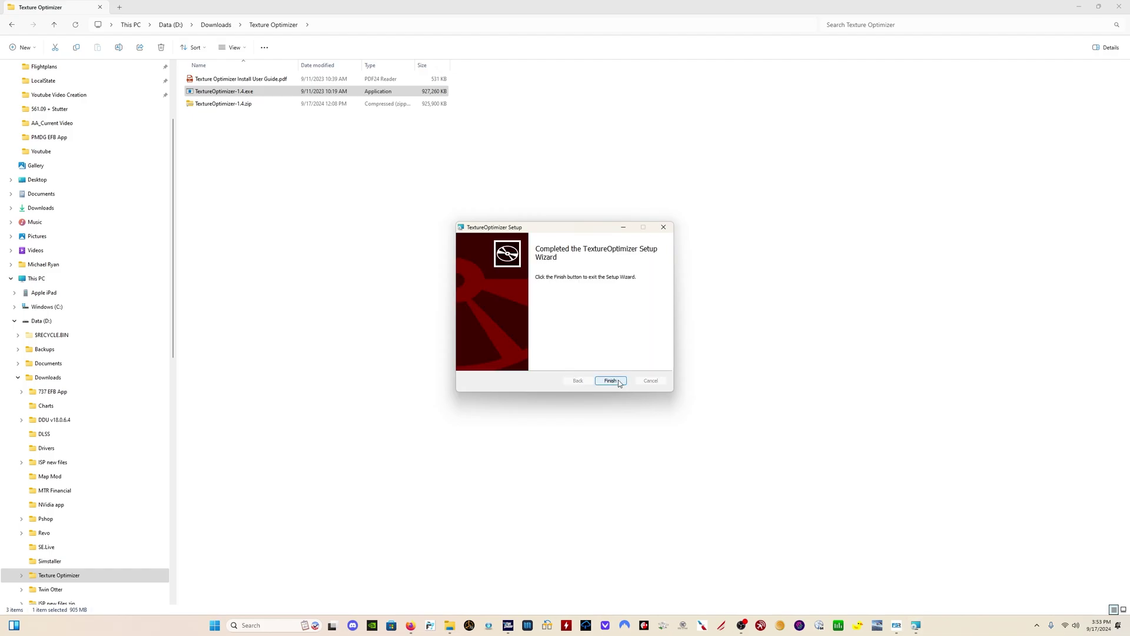
pyautogui.click(614, 381)
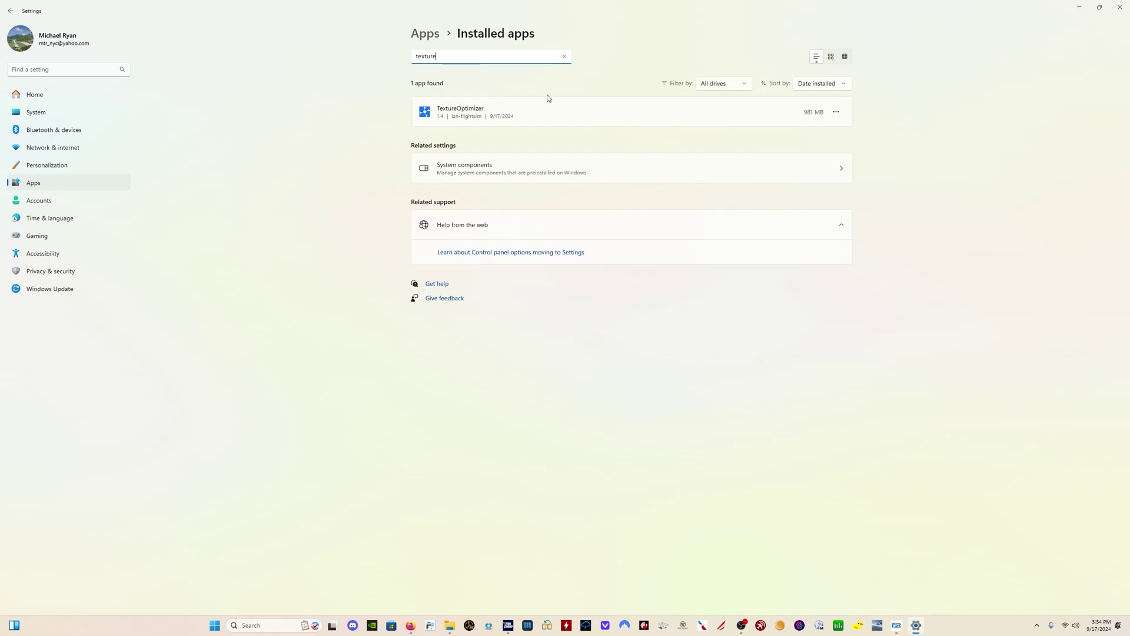
# Show the options for TextureOptimizer 1.4 in the Installed apps list
pyautogui.click(837, 114)
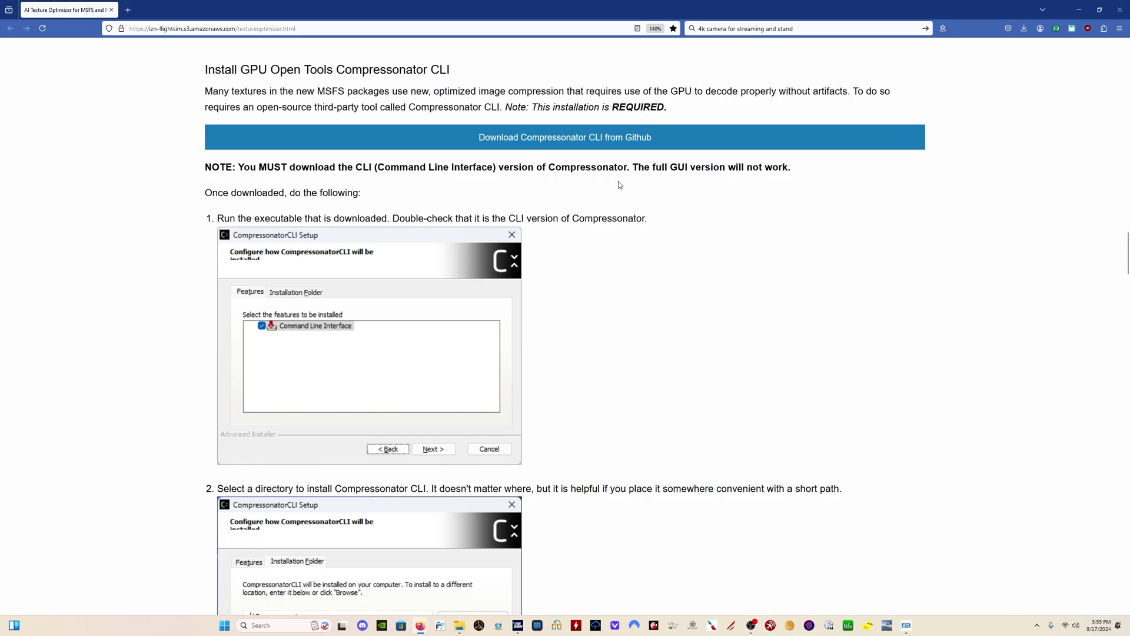
# Save the Compressonator CLI installer from GitHub into D:\Downloads\Compressonator CLI
pyautogui.click(602, 143)
pyautogui.click(628, 270)
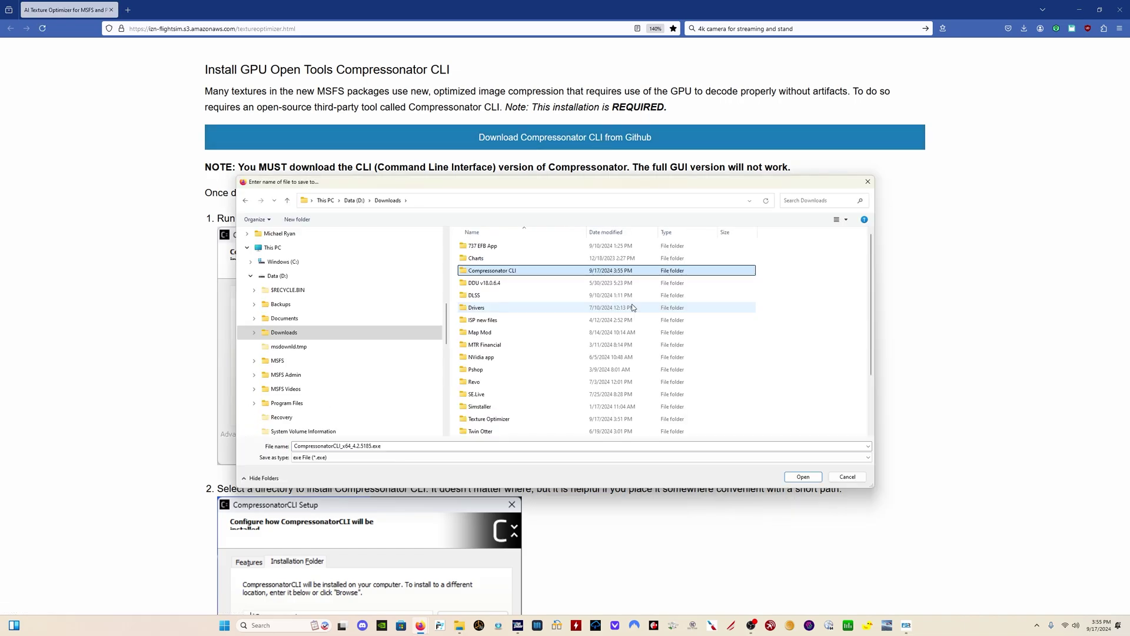
pyautogui.press('Return')
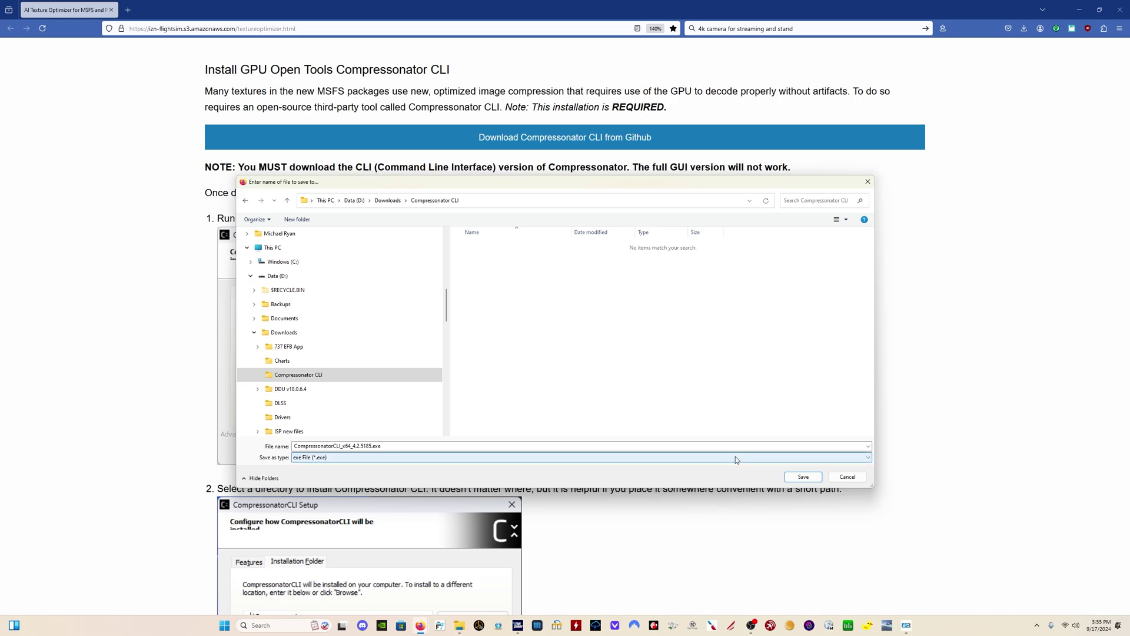
pyautogui.click(803, 476)
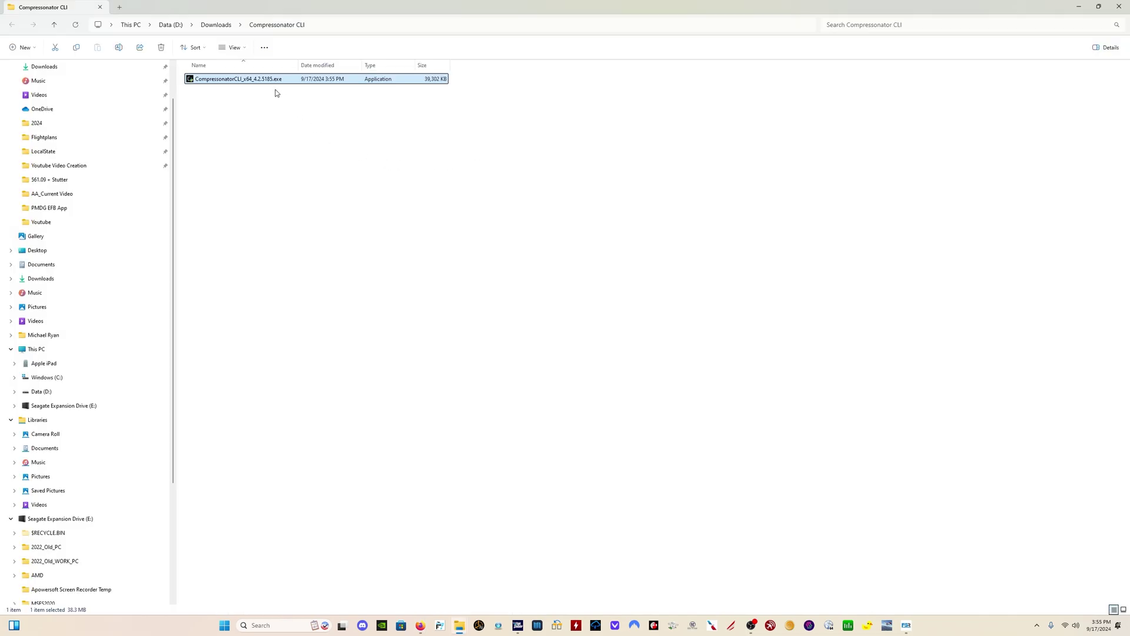
# Run CompressonatorCLI_x64_4.2.5185.exe and accept the license agreement
pyautogui.doubleClick(256, 80)
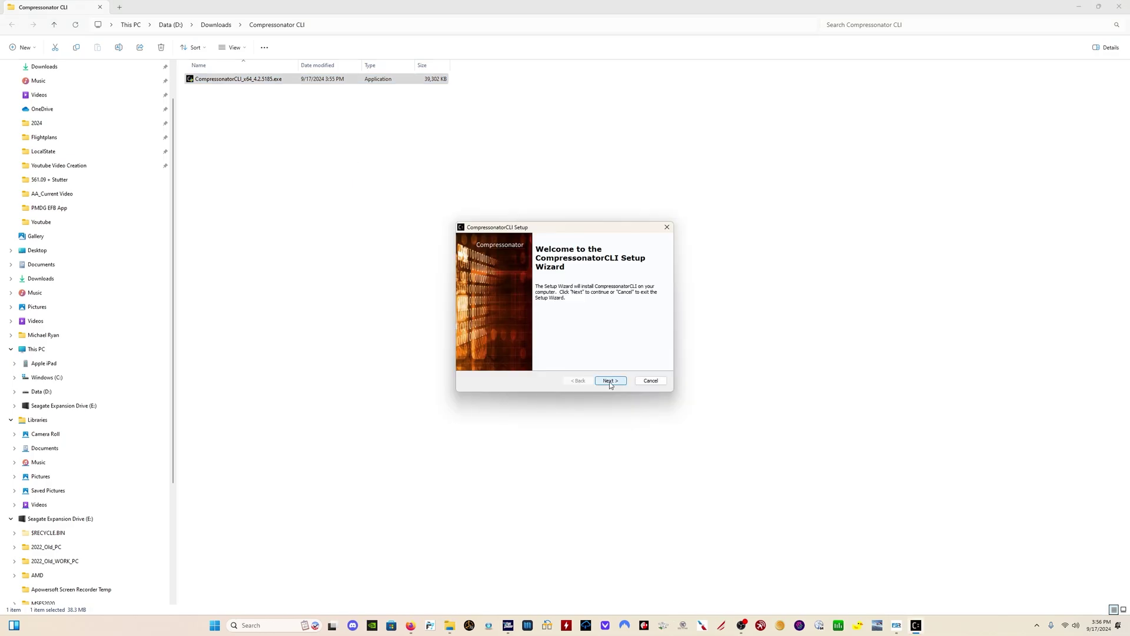
pyautogui.click(609, 381)
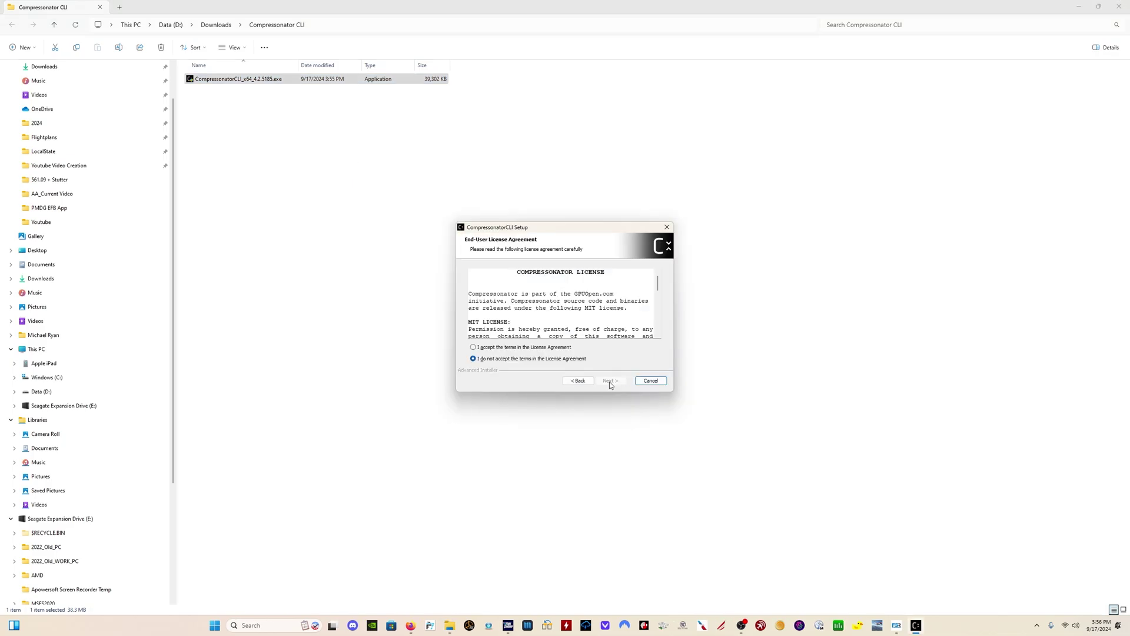
pyautogui.hotkey('alt', 'a')
pyautogui.press('Return')
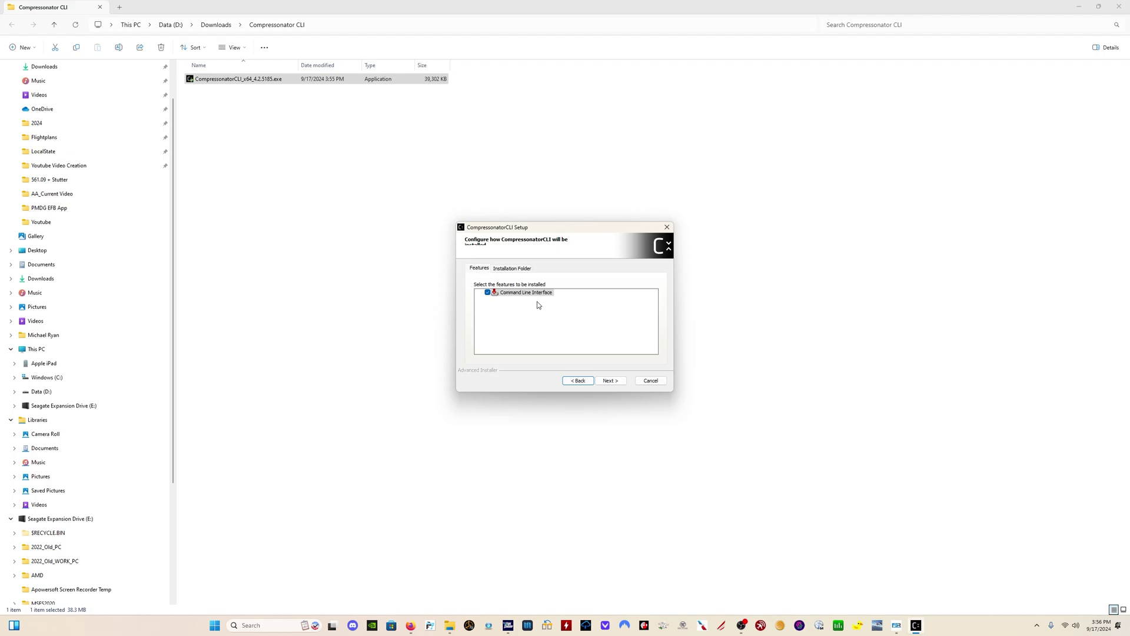
pyautogui.click(612, 382)
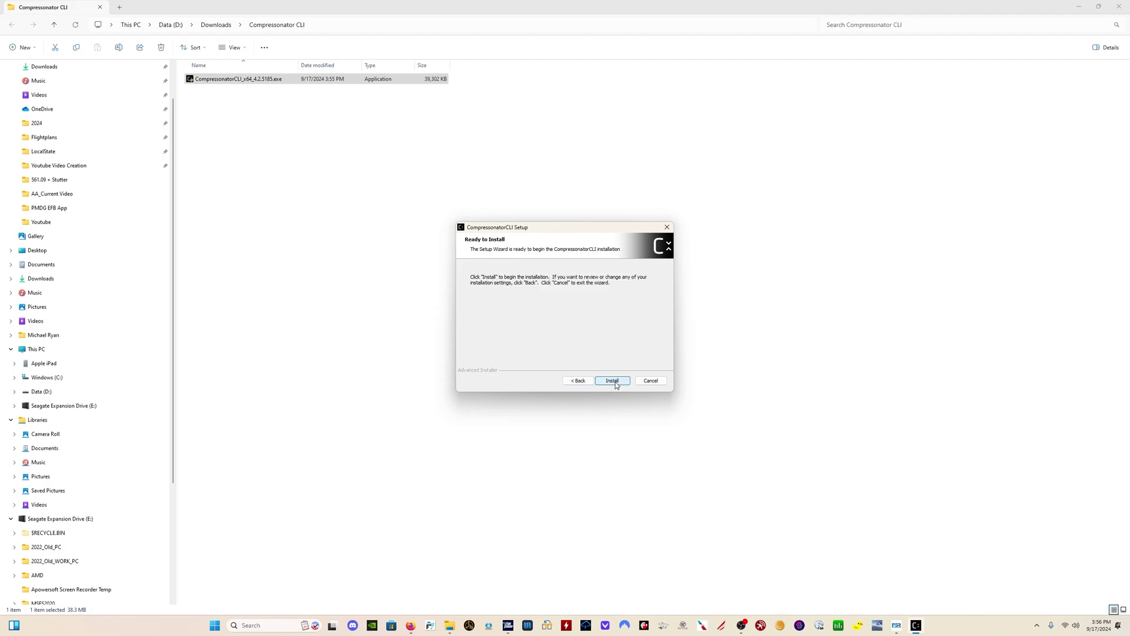
# Shorten the install folder to C:\Compressonator, install, and finish the wizard
pyautogui.click(578, 382)
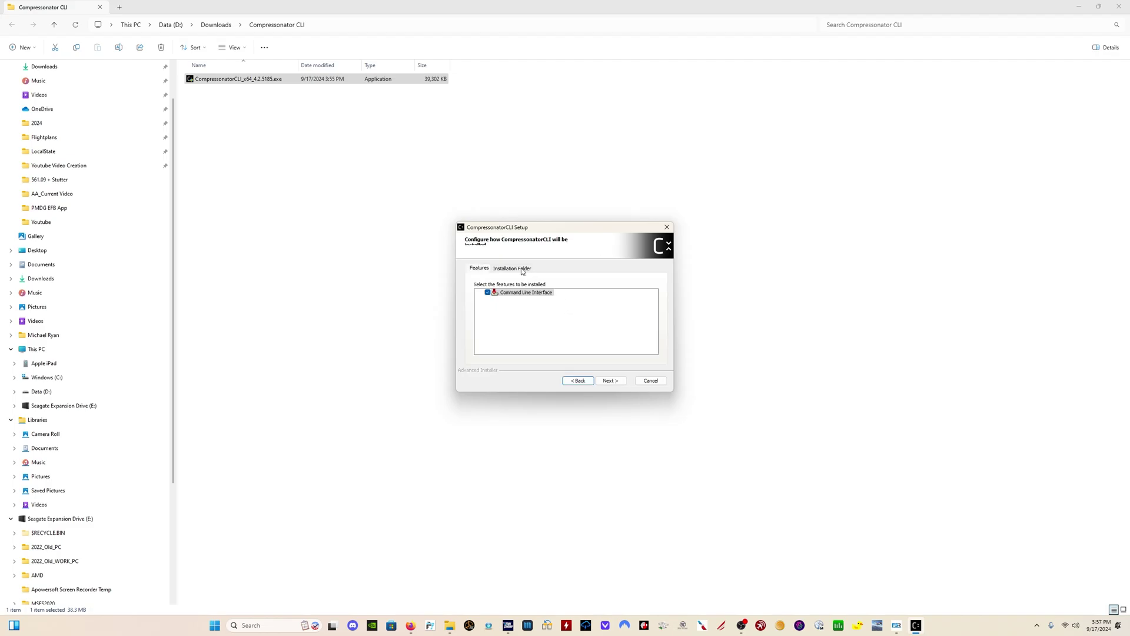
pyautogui.click(522, 270)
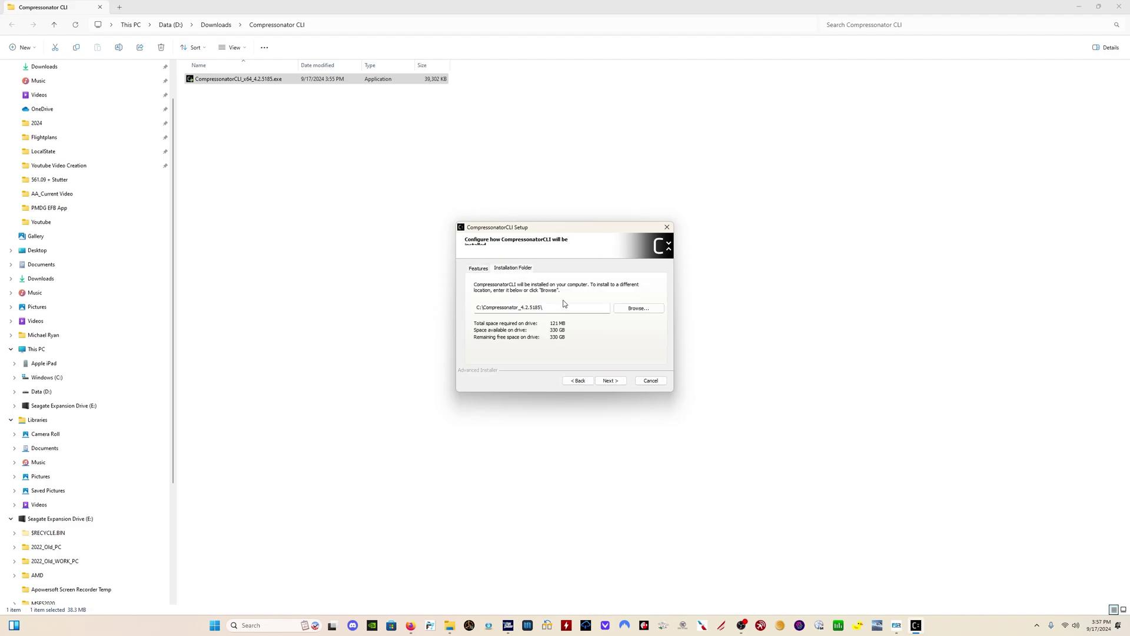
pyautogui.click(518, 307)
pyautogui.moveTo(518, 308); pyautogui.dragTo(561, 307)
pyautogui.press('BackSpace')
pyautogui.click(611, 381)
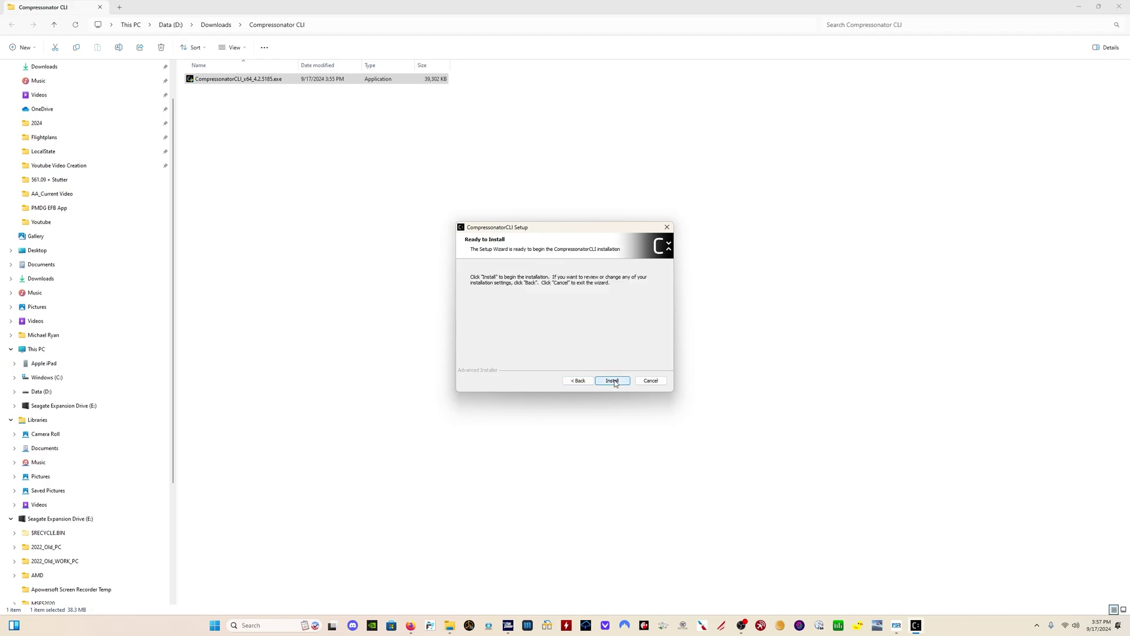
pyautogui.click(612, 380)
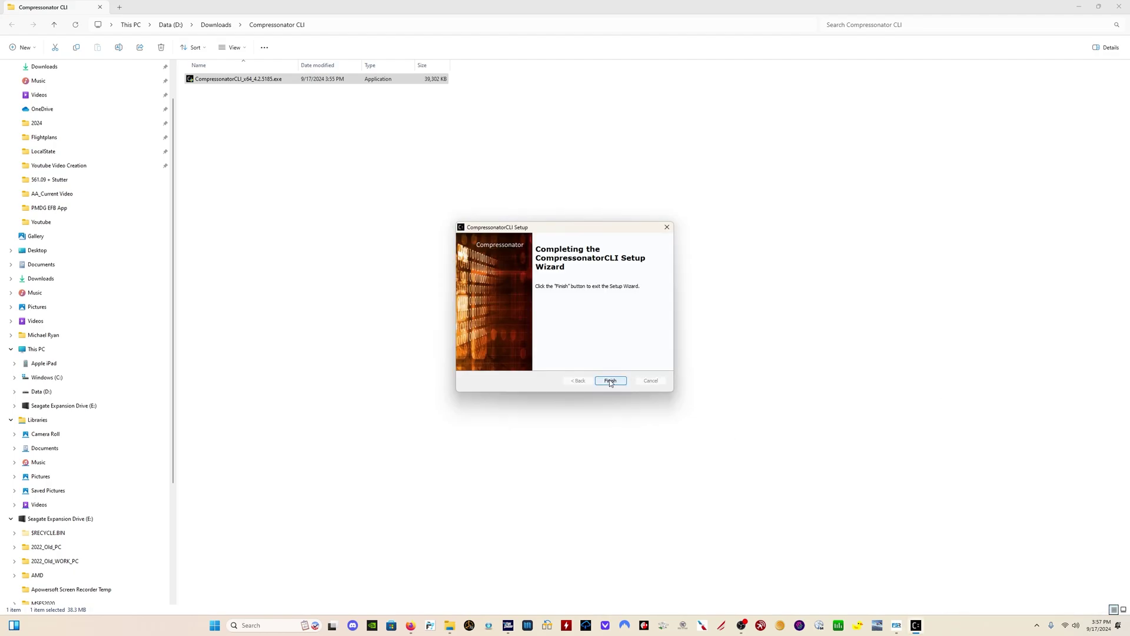
pyautogui.click(609, 380)
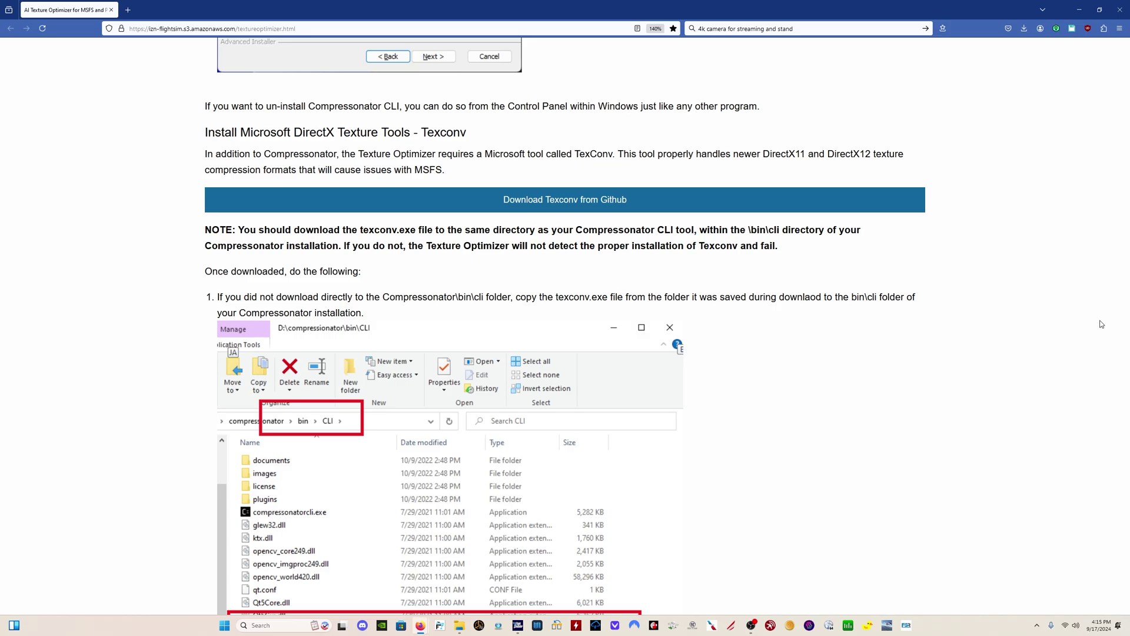
# Download texconv.exe and save it into C:\Compressonator\bin\CLI
pyautogui.click(600, 209)
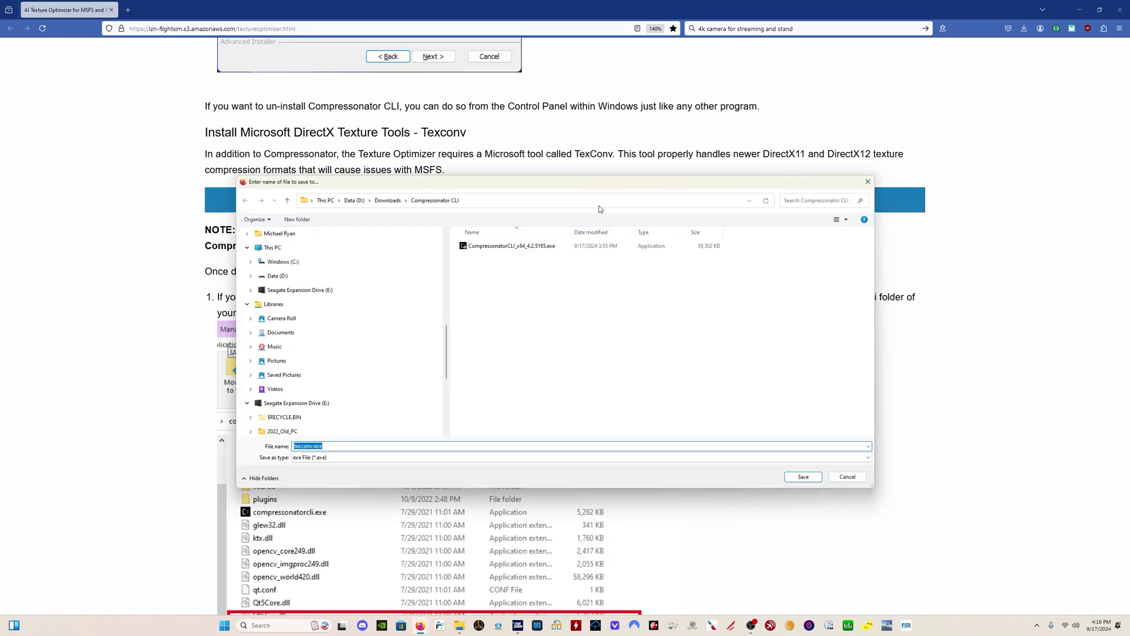
pyautogui.click(310, 259)
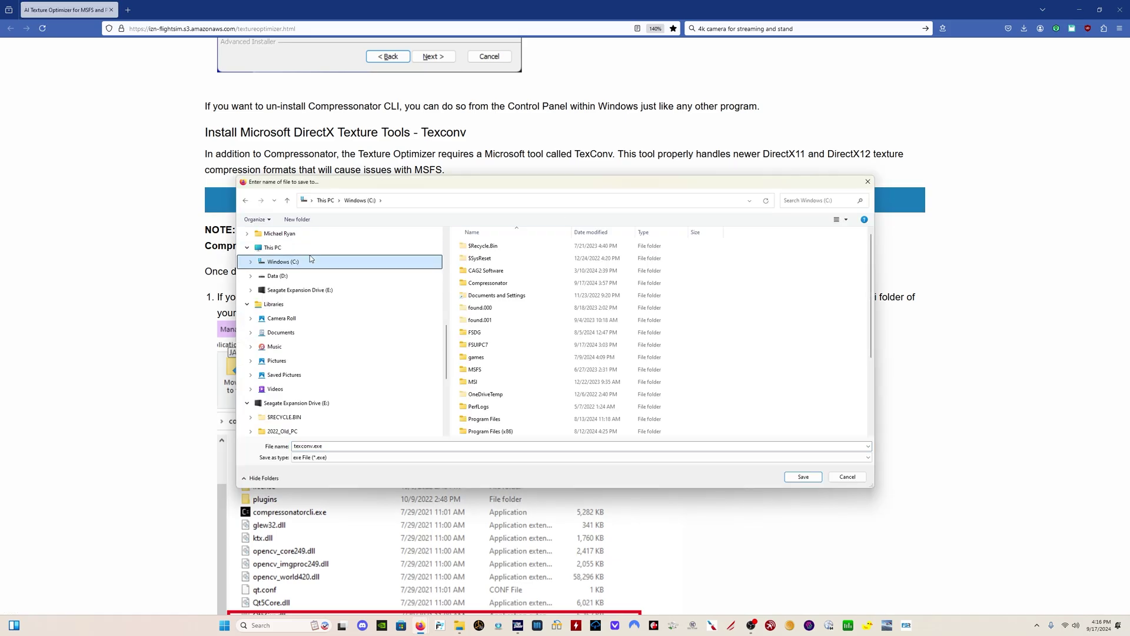
pyautogui.doubleClick(514, 280)
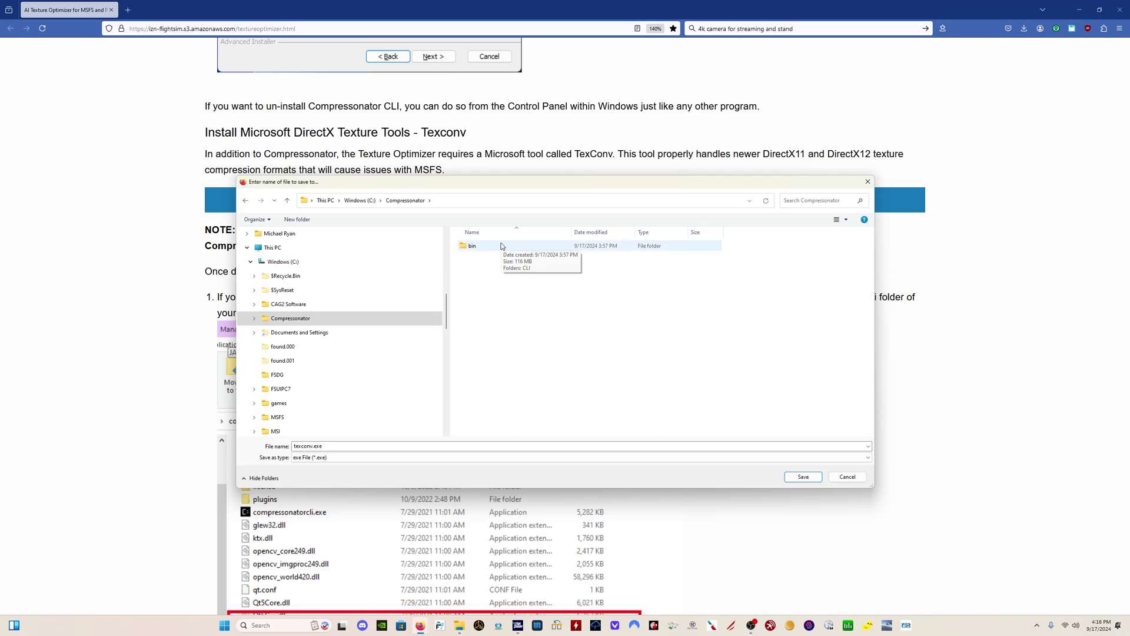
pyautogui.doubleClick(502, 246)
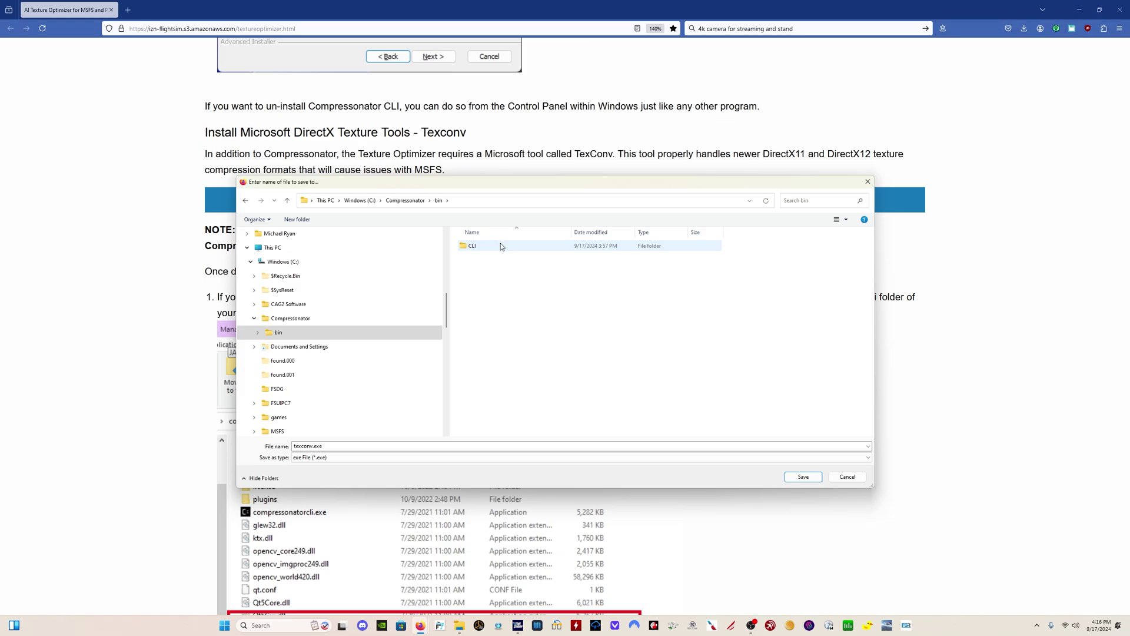
pyautogui.doubleClick(500, 246)
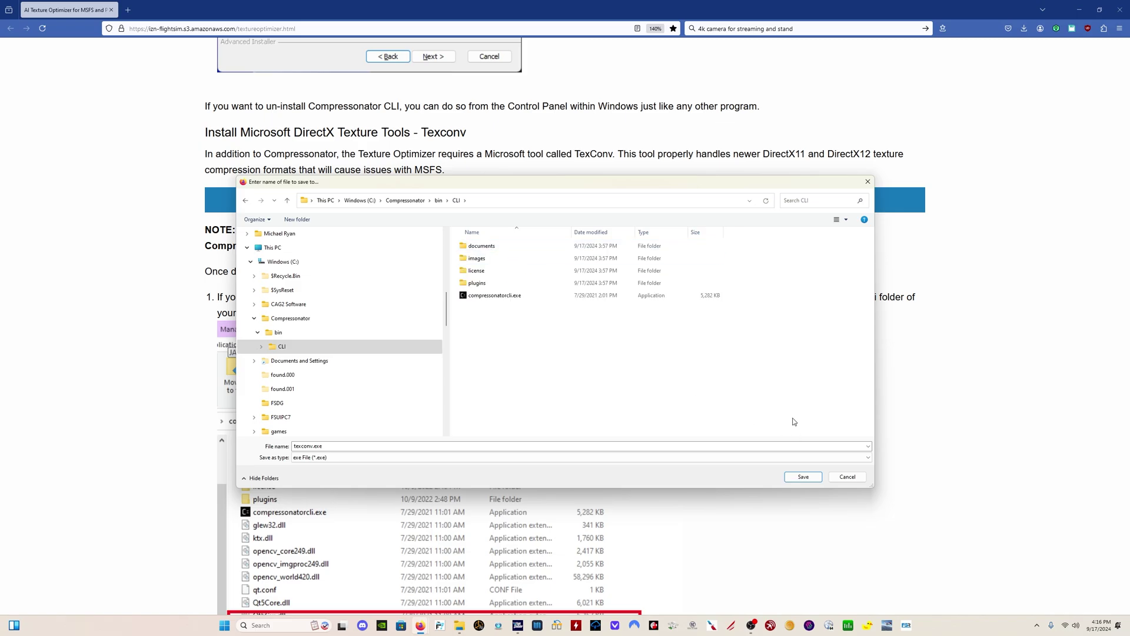
pyautogui.click(803, 476)
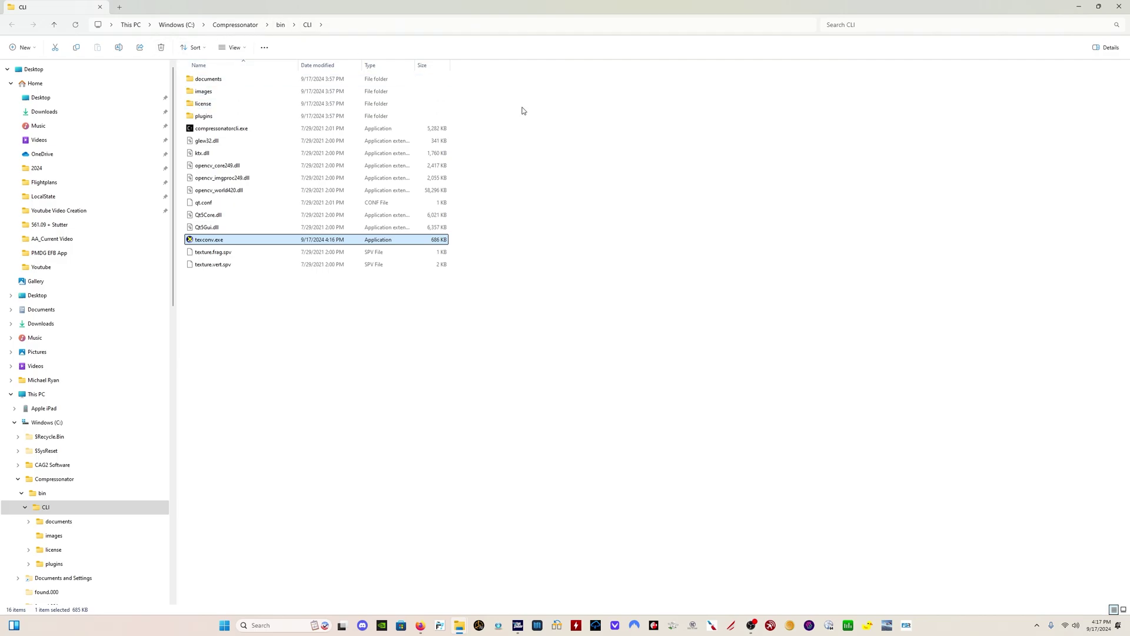
# Clear the CLI folder selection and check texconv.exe's file details
pyautogui.click(678, 306)
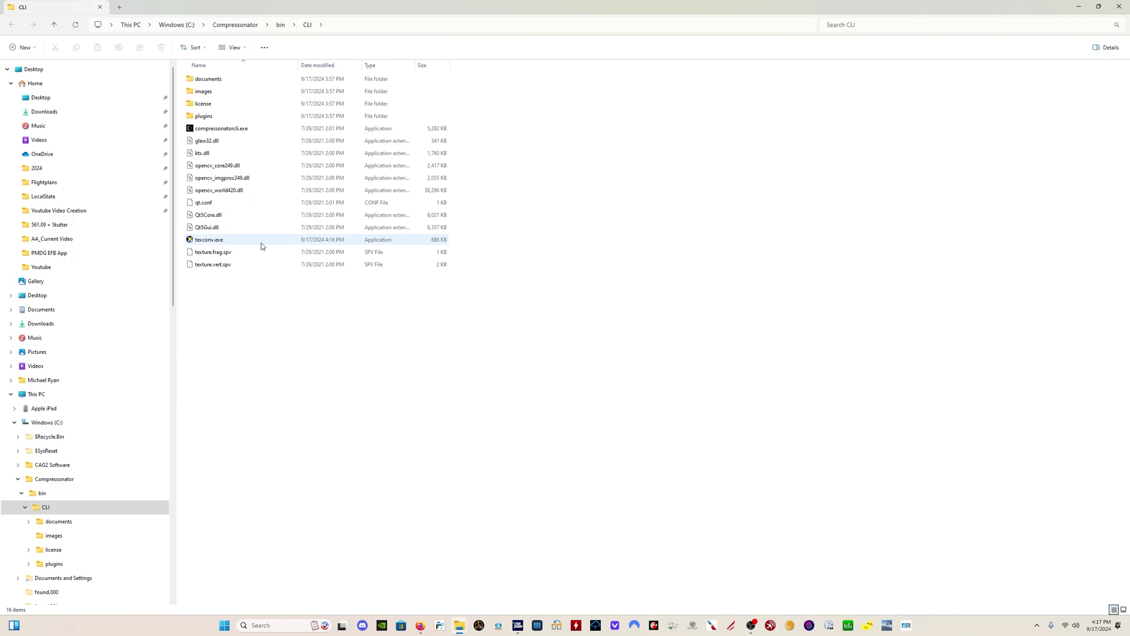
pyautogui.moveTo(262, 246)
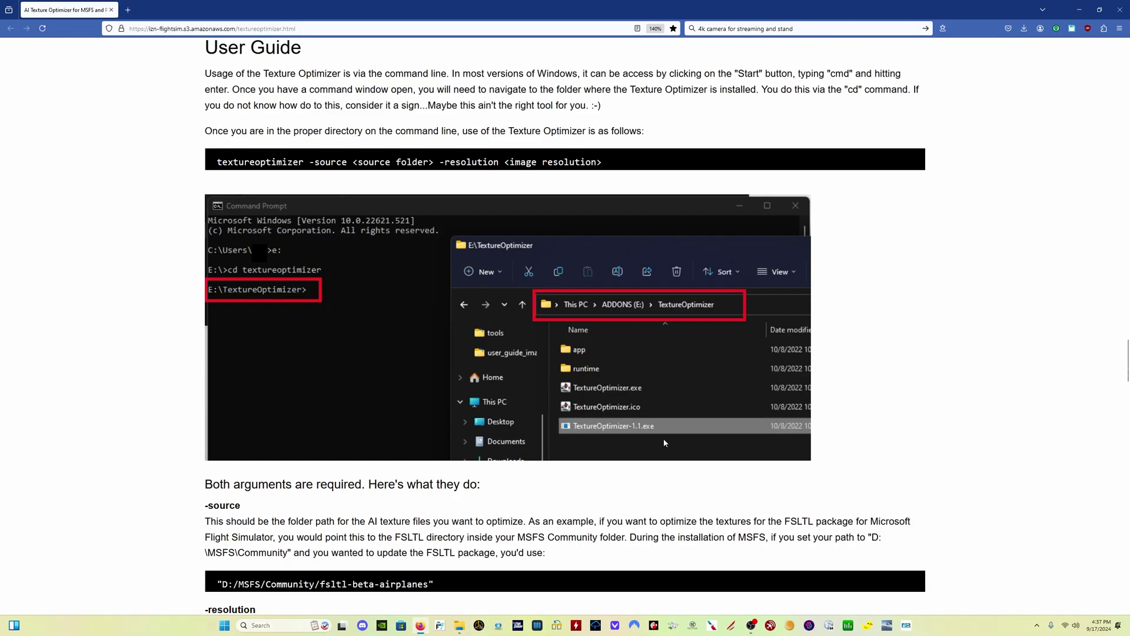
# Launch Command Prompt by searching for cmd
pyautogui.click(259, 624)
pyautogui.write('cmd')
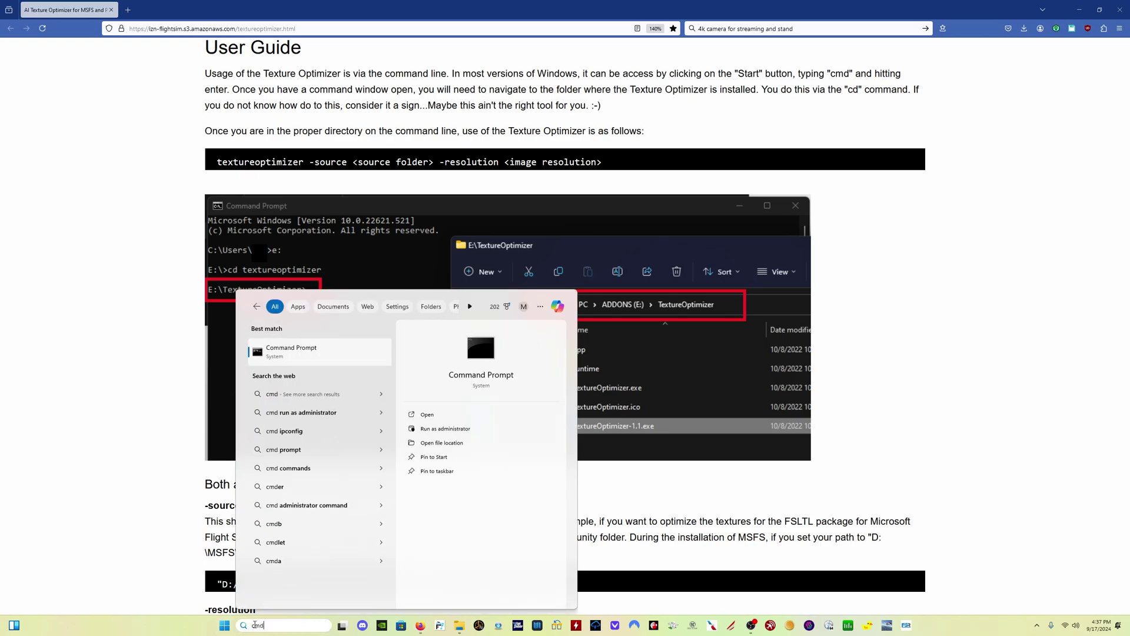
pyautogui.press('Return')
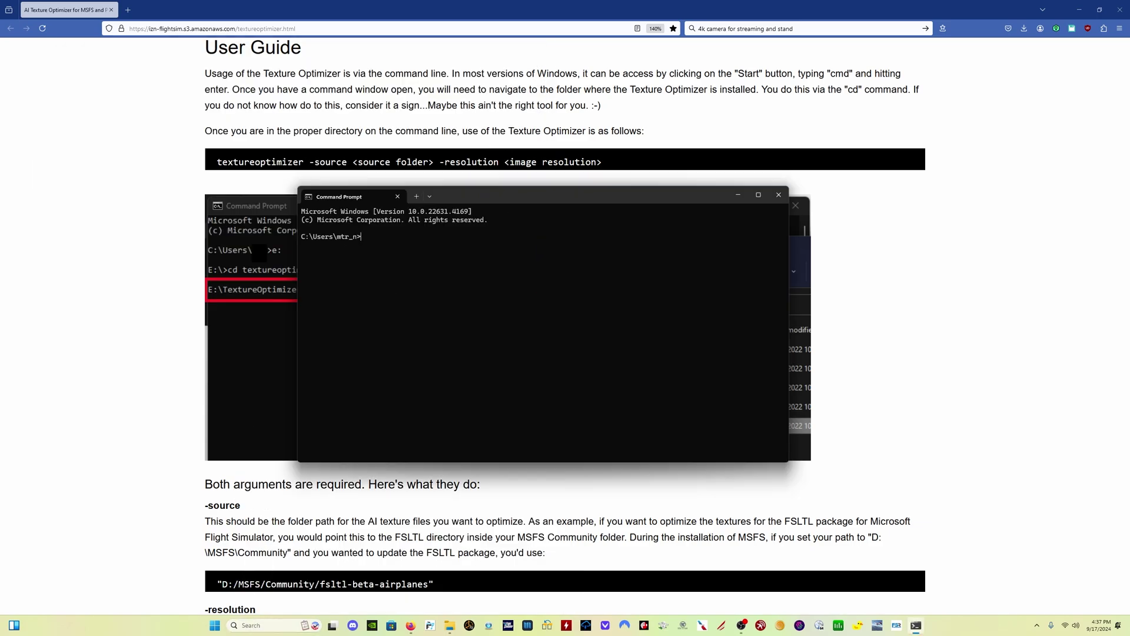
# Change directory to c:\ and then into the Texture Optimizer folder
pyautogui.write('cd c:')
pyautogui.press('BackSpace')
pyautogui.write(':\\')
pyautogui.press('Return')
pyautogui.write('cd Texture Opti')
pyautogui.write('zer')
pyautogui.press('BackSpace')
pyautogui.press('BackSpace')
pyautogui.write('mizer')
pyautogui.press('Return')
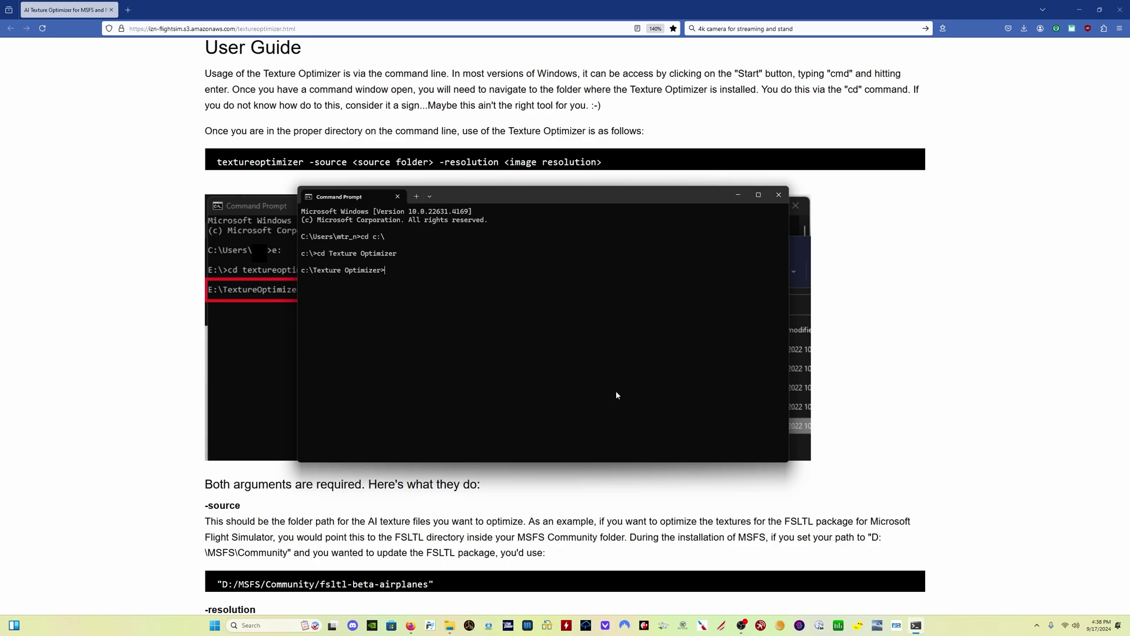
# Locate the Texture Optimizer folder on C: in a new File Explorer window
pyautogui.press('super+e')
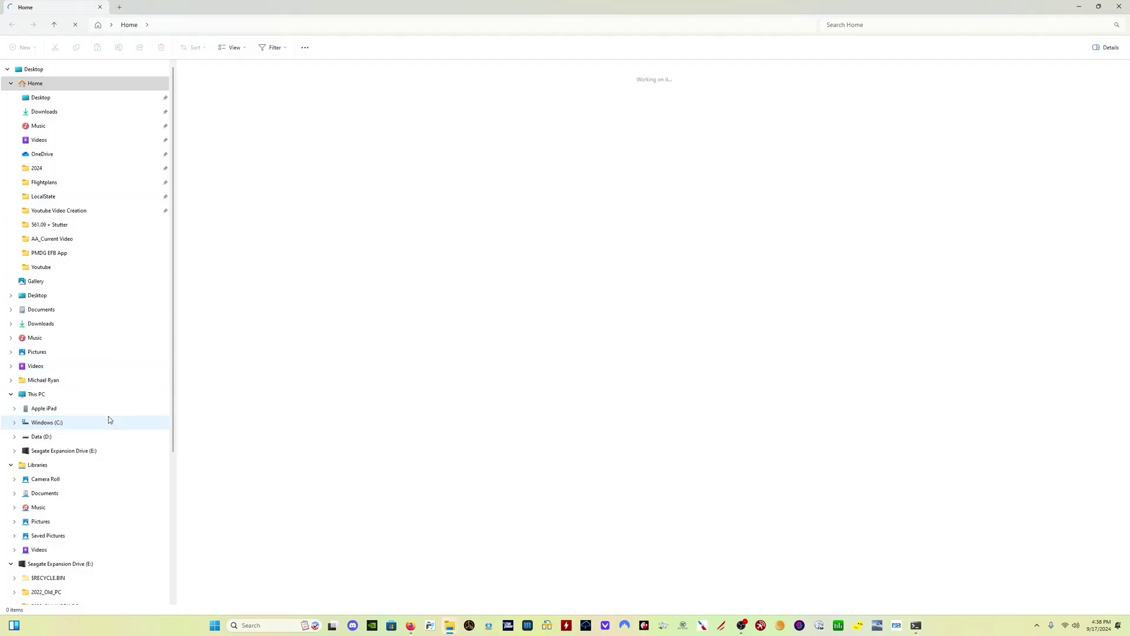
pyautogui.click(109, 416)
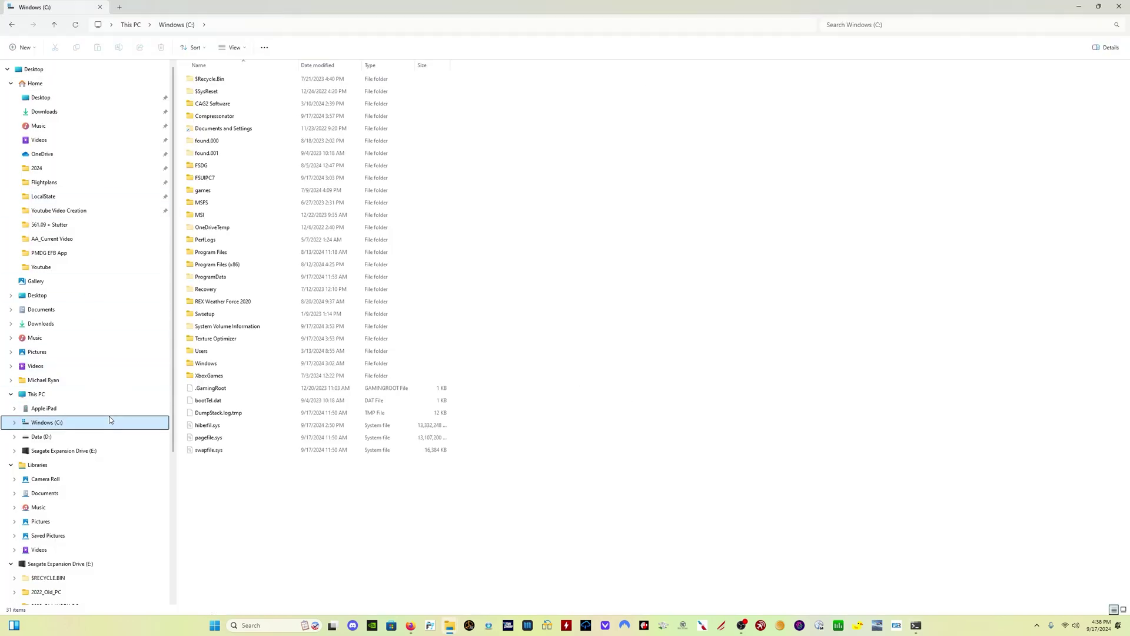
pyautogui.click(245, 339)
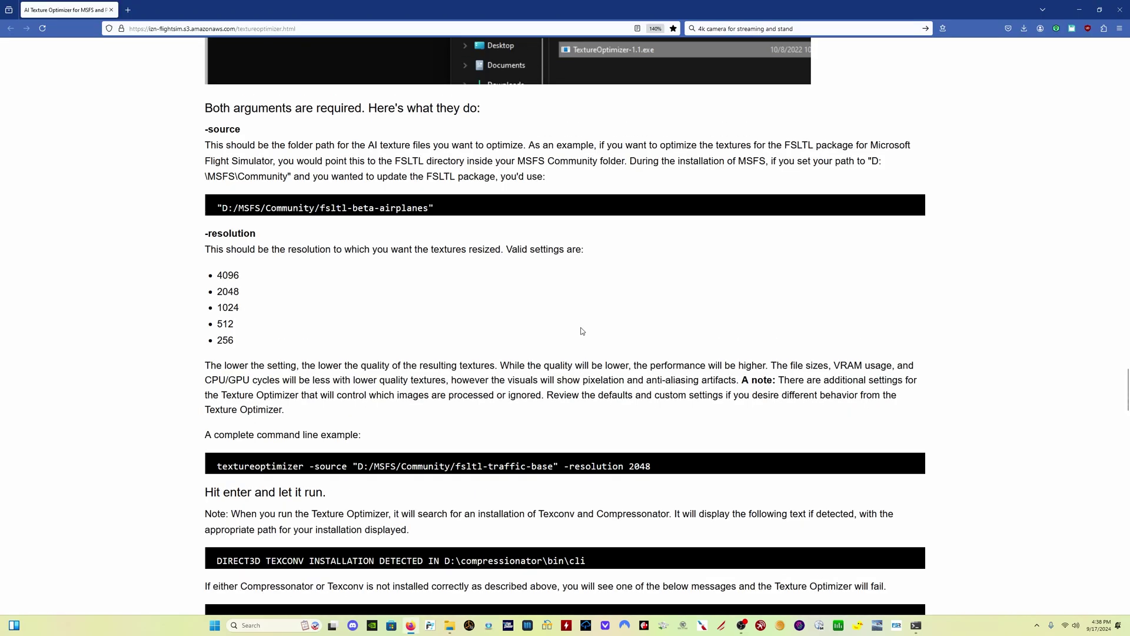
# Copy the textureoptimizer -source/-resolution syntax line from the guide into Command Prompt
pyautogui.scroll(5, 582, 331)
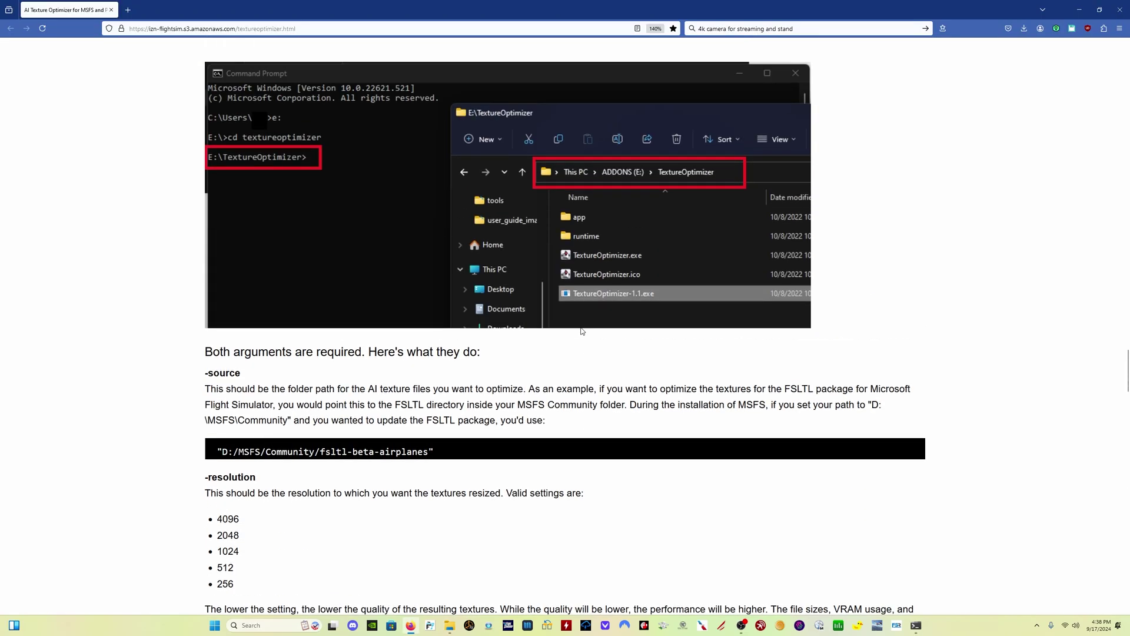
pyautogui.scroll(3, 581, 331)
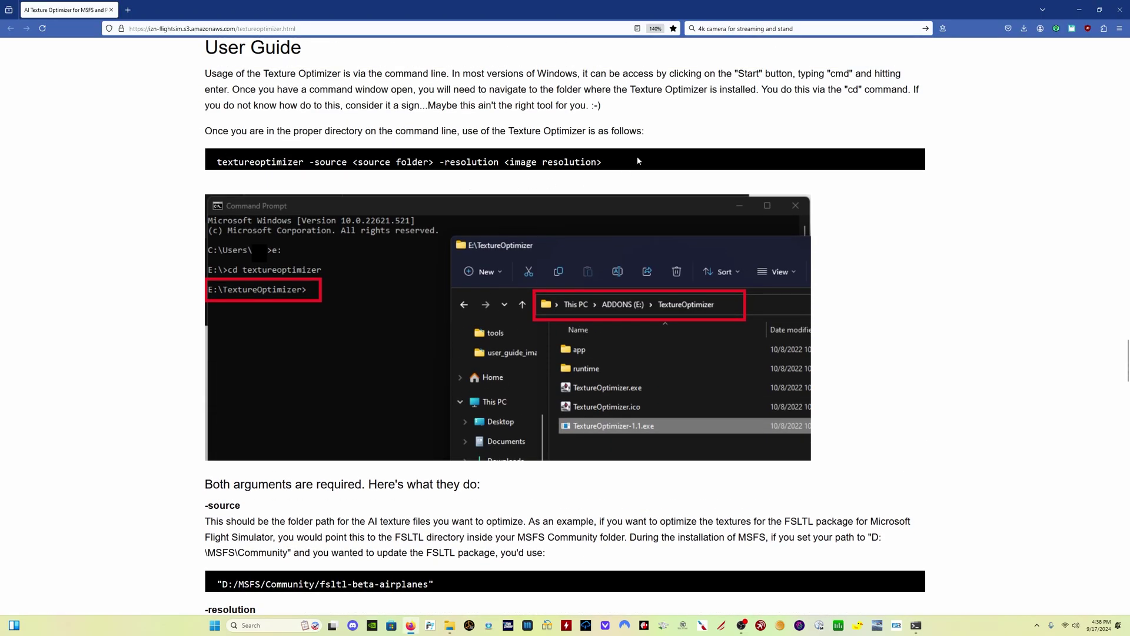
pyautogui.moveTo(636, 160); pyautogui.dragTo(217, 166)
pyautogui.hotkey('ctrl', 'c')
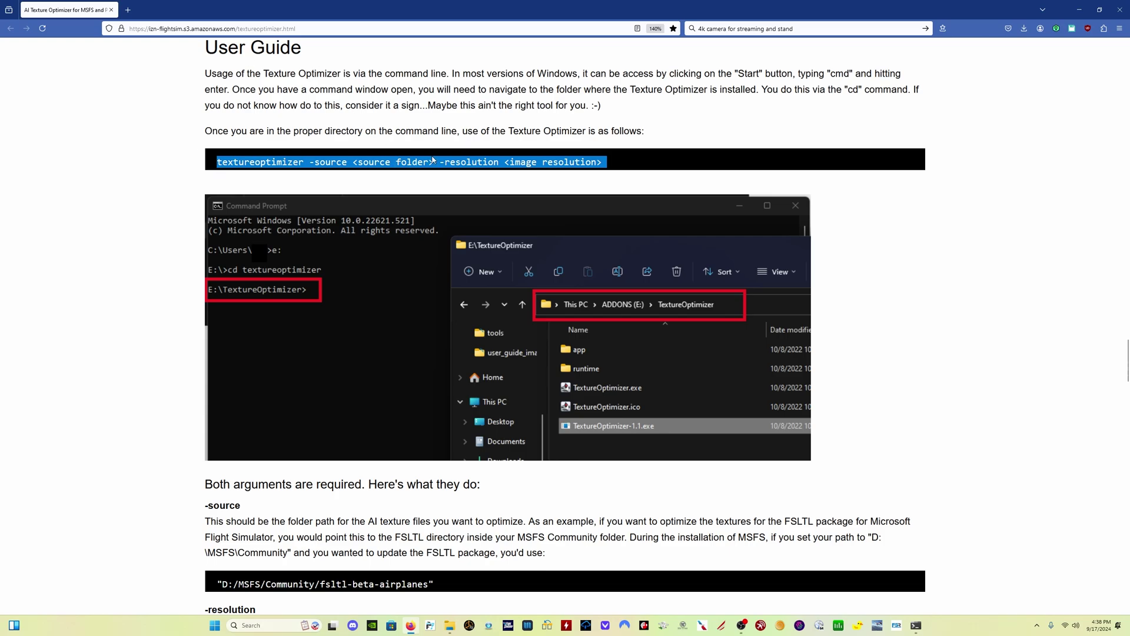
pyautogui.hotkey('alt', 'Tab')
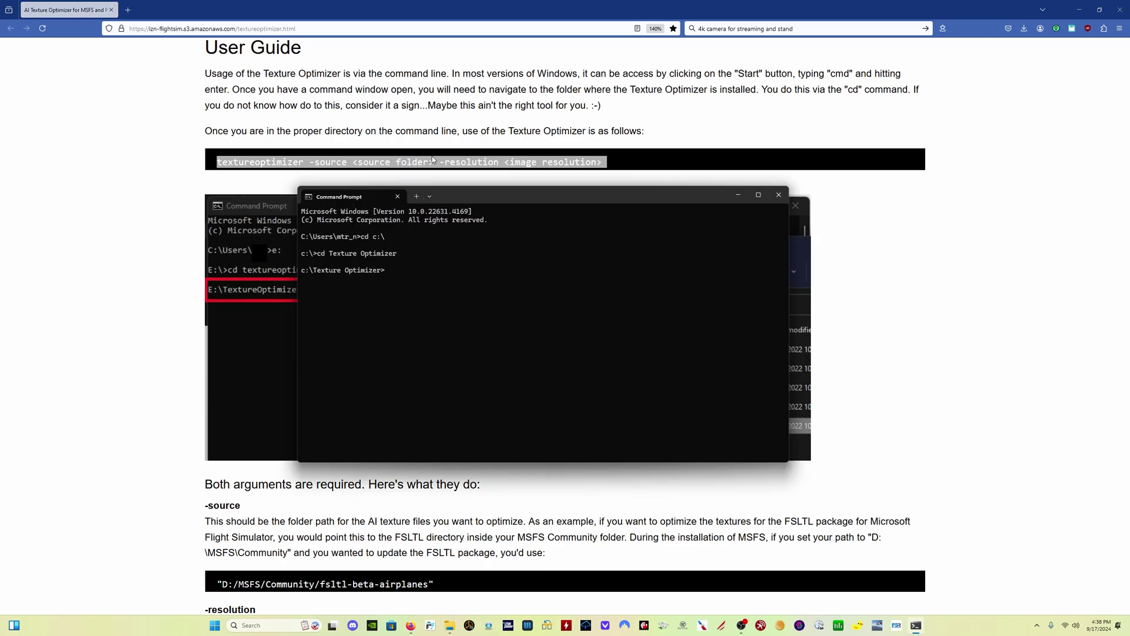
pyautogui.hotkey('ctrl', 'v')
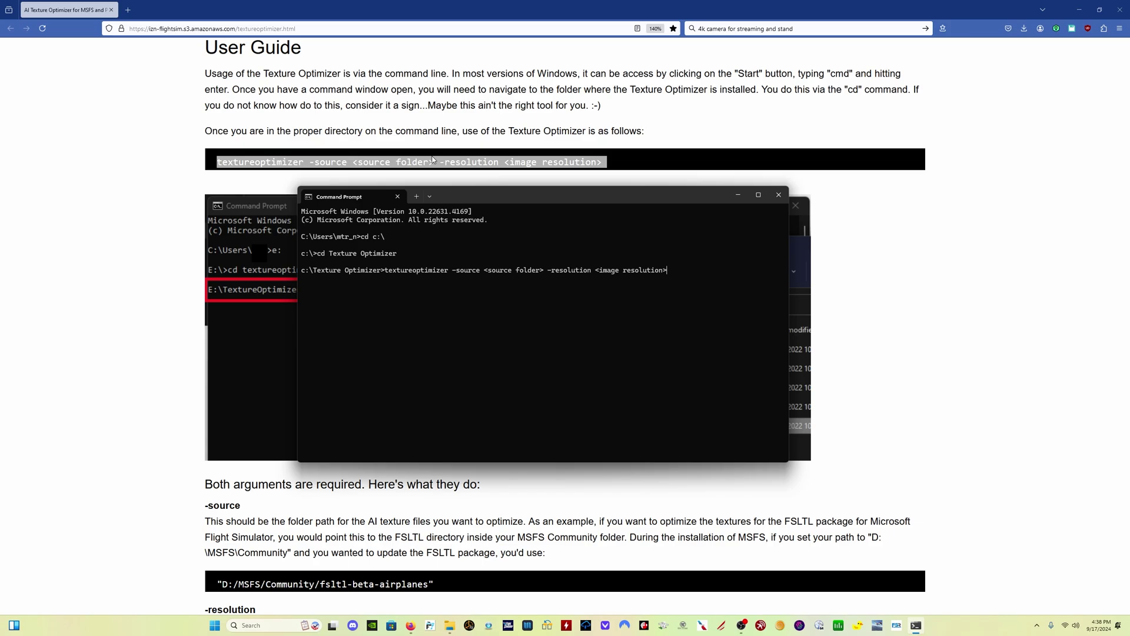
pyautogui.scroll(-2, 432, 162)
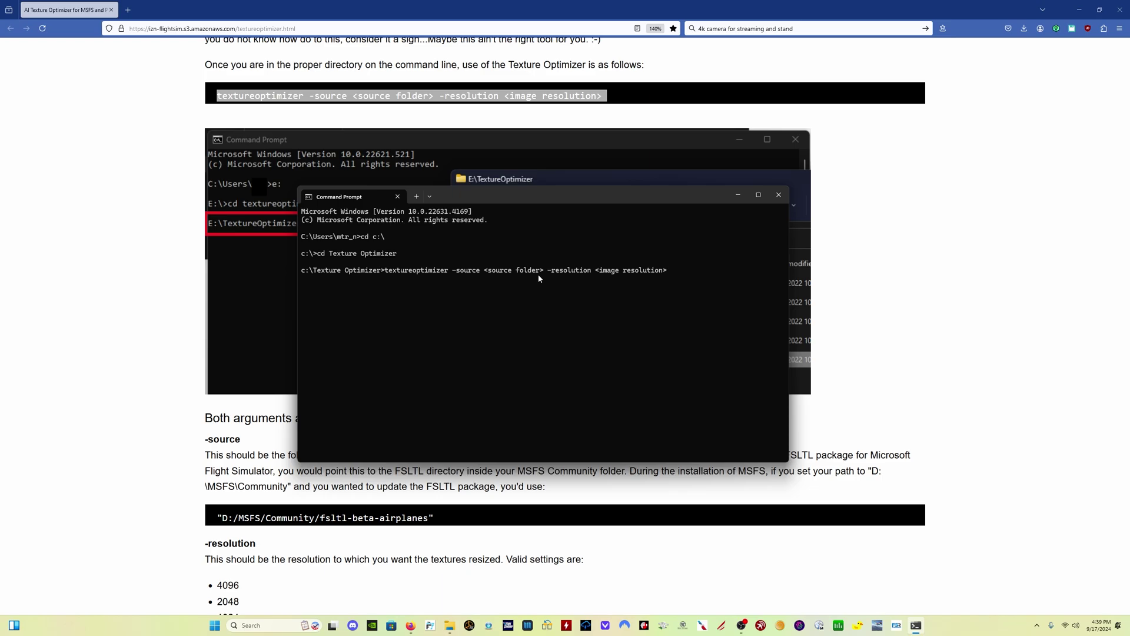
# Replace the source placeholder with the quoted fsltl-traffic-base path copied from Explorer
pyautogui.click(478, 26)
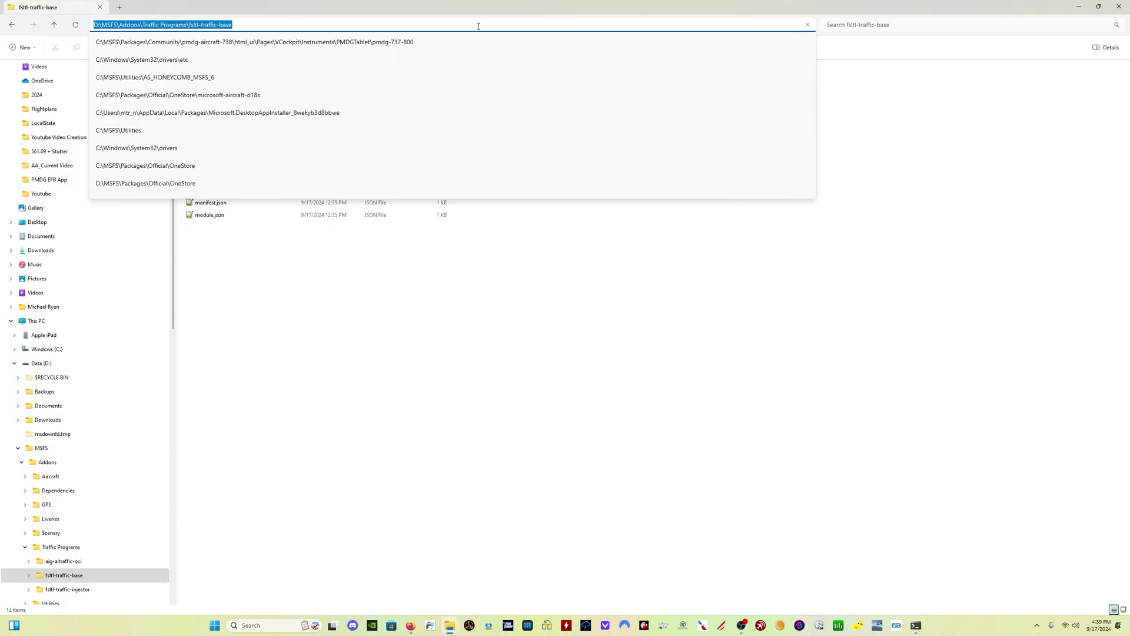
pyautogui.hotkey('alt', 'Tab')
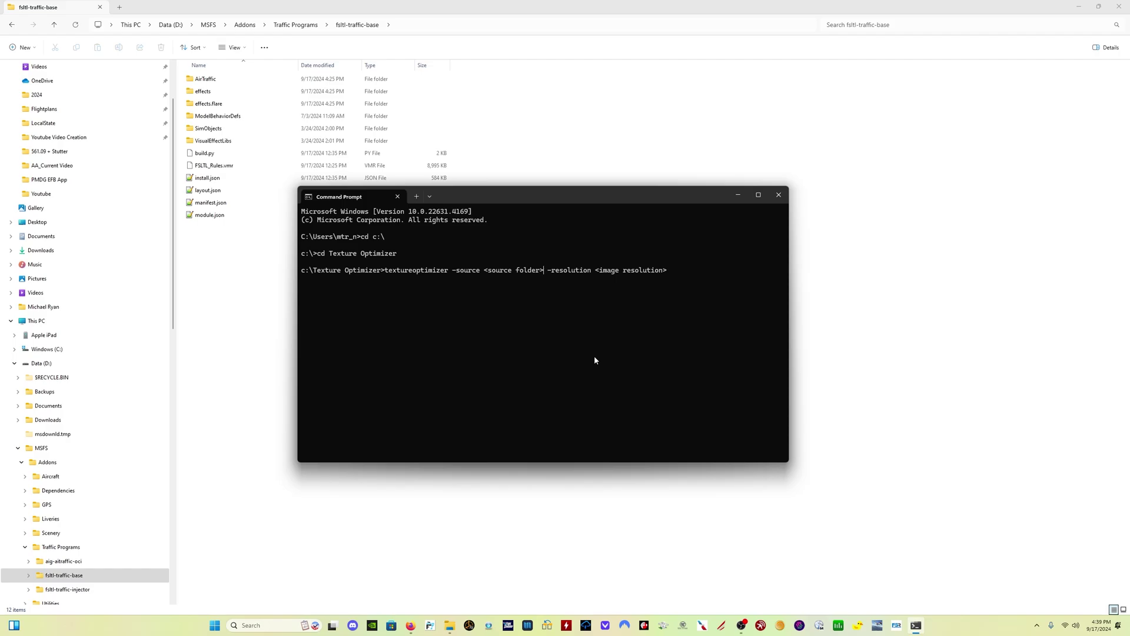
pyautogui.press('BackSpace')
pyautogui.press('BackSpace')
pyautogui.press('BackSpace')
pyautogui.press('BackSpace')
pyautogui.press('BackSpace')
pyautogui.press('BackSpace')
pyautogui.press('BackSpace')
pyautogui.press('BackSpace')
pyautogui.press('BackSpace')
pyautogui.press('BackSpace')
pyautogui.press('BackSpace')
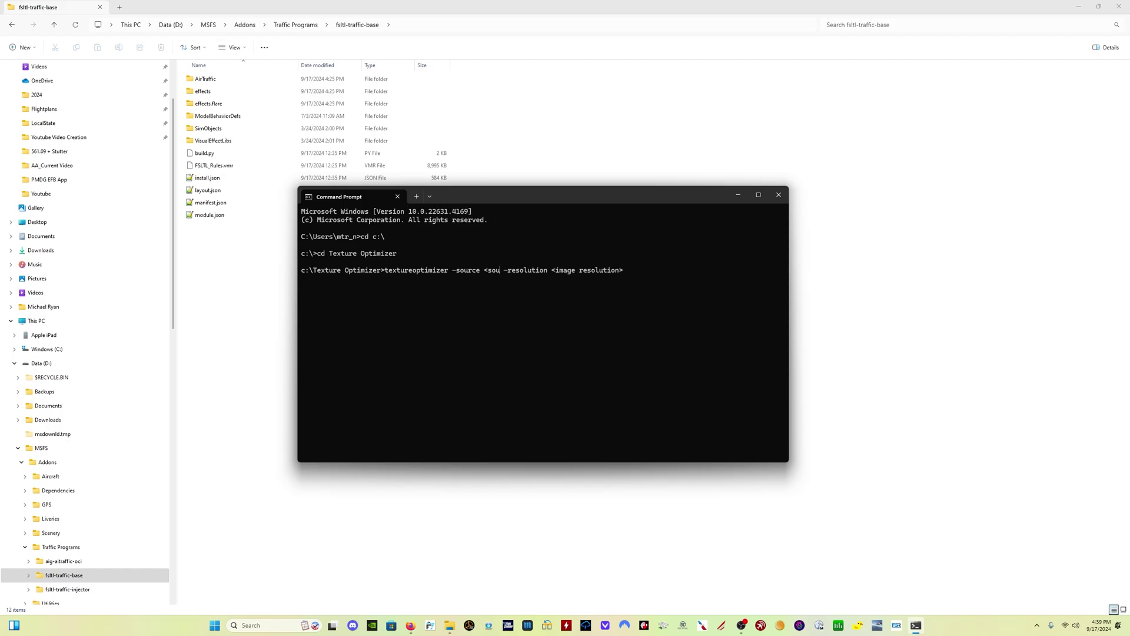
pyautogui.press('BackSpace')
pyautogui.press('BackSpace')
pyautogui.press('BackSpace')
pyautogui.press('BackSpace')
pyautogui.write('"')
pyautogui.write('D:\\MSFS\\Addons\\Traffic Programs\\fsltl-traffic-base')
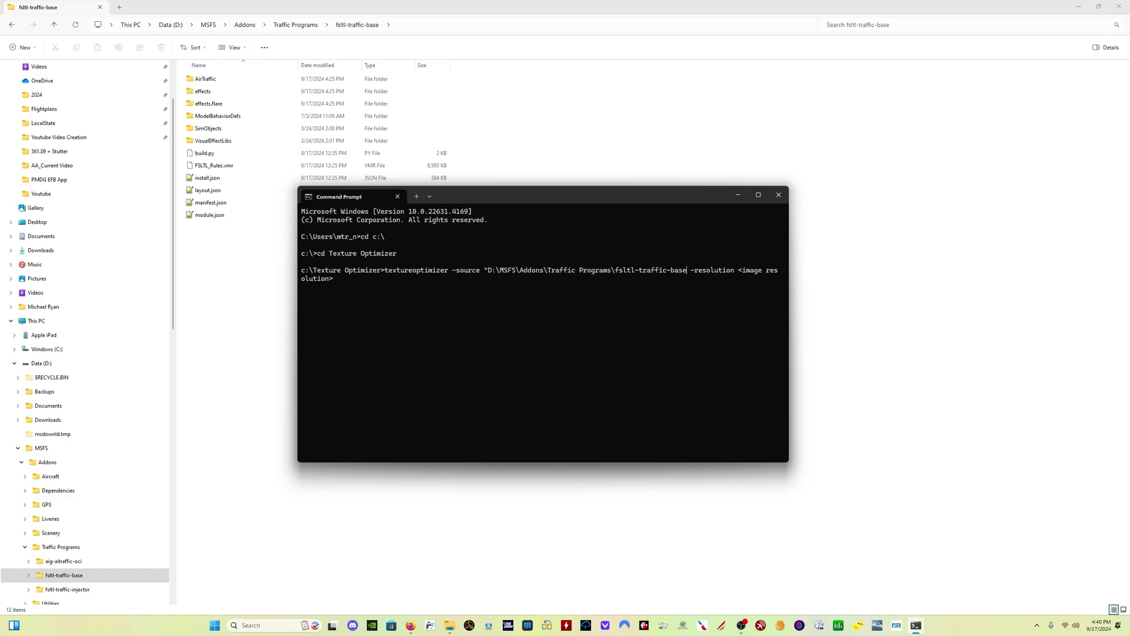
pyautogui.write('"')
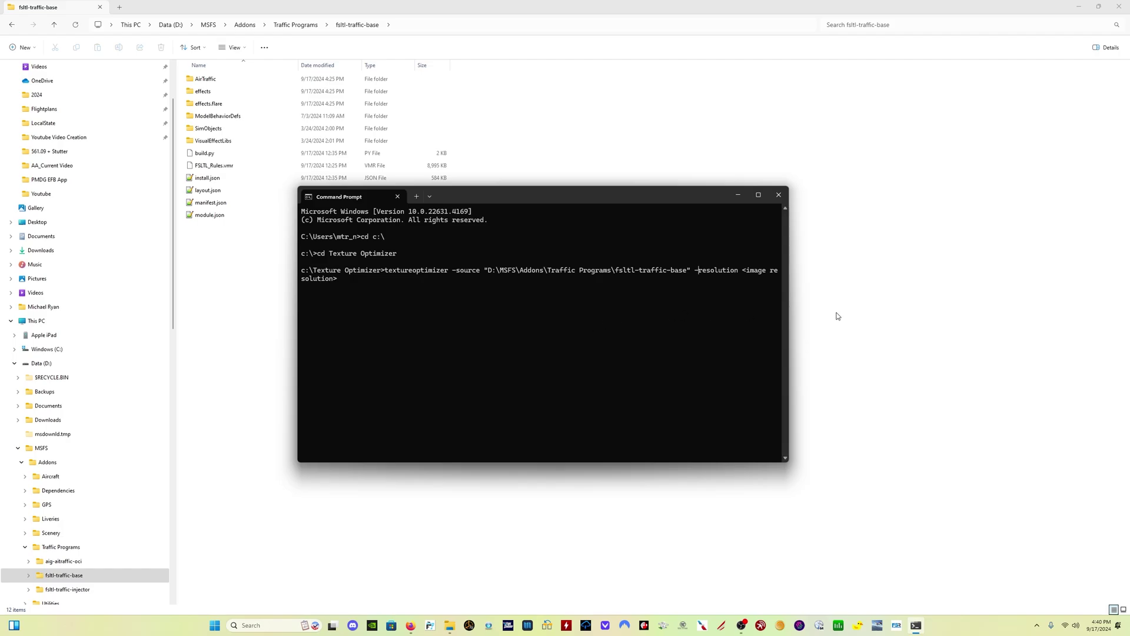
# Widen the console and replace the image resolution placeholder with 2048
pyautogui.moveTo(789, 315); pyautogui.dragTo(920, 315)
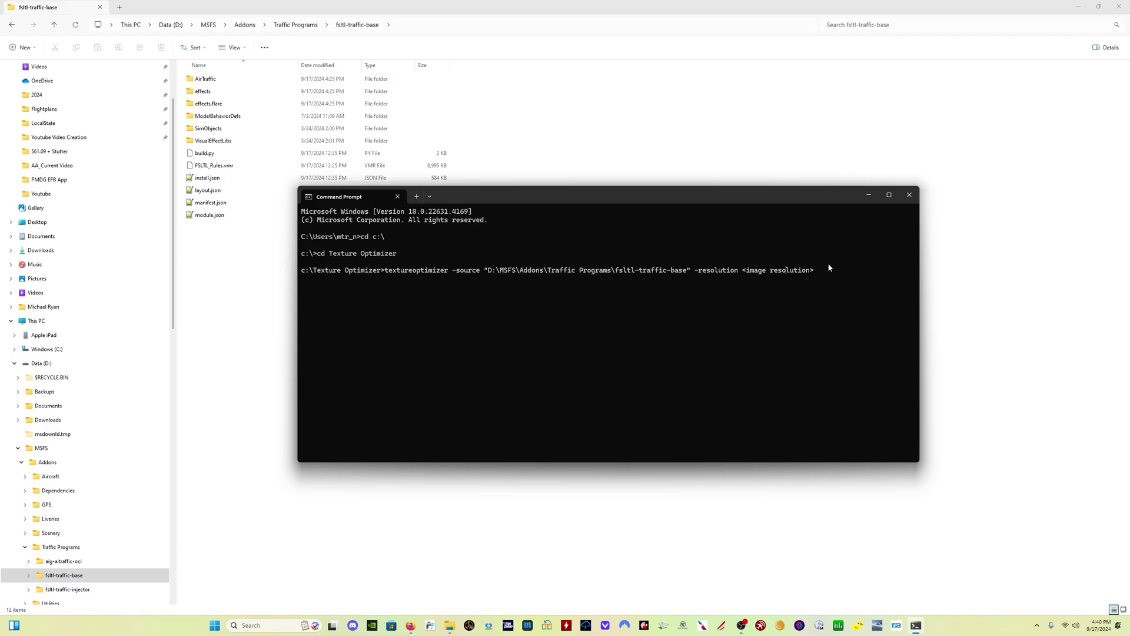
pyautogui.press('BackSpace')
pyautogui.press('BackSpace')
pyautogui.press('BackSpace')
pyautogui.press('BackSpace')
pyautogui.press('BackSpace')
pyautogui.press('BackSpace')
pyautogui.press('BackSpace')
pyautogui.press('BackSpace')
pyautogui.press('BackSpace')
pyautogui.press('BackSpace')
pyautogui.press('BackSpace')
pyautogui.press('BackSpace')
pyautogui.press('BackSpace')
pyautogui.press('BackSpace')
pyautogui.press('BackSpace')
pyautogui.press('BackSpace')
pyautogui.press('BackSpace')
pyautogui.press('BackSpace')
pyautogui.write('2048')
pyautogui.hotkey('alt', 'Tab')
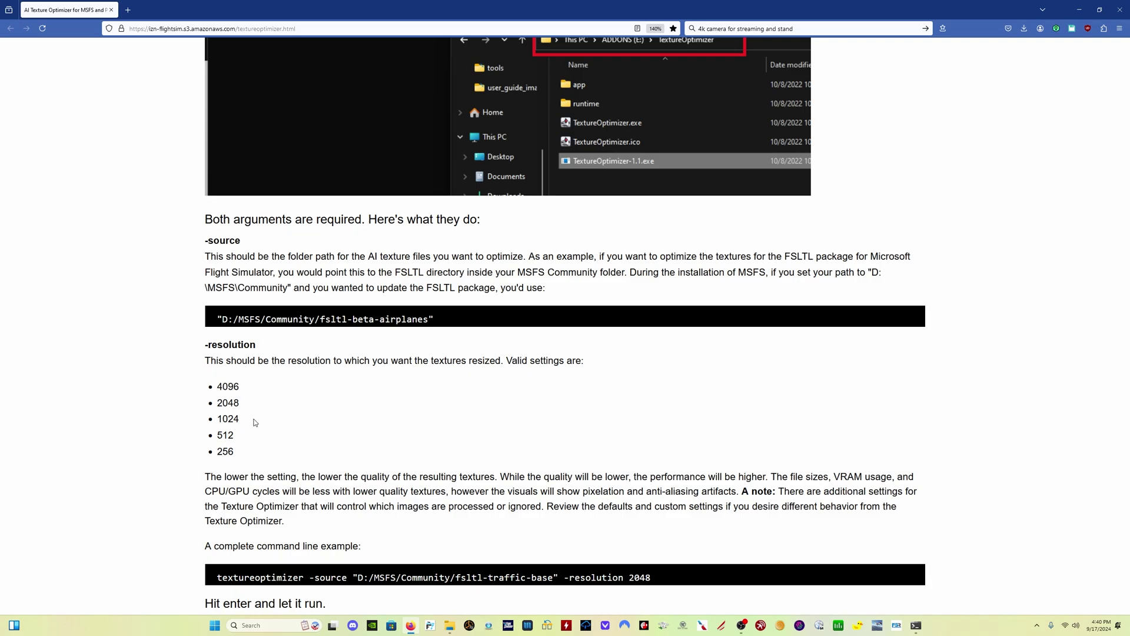
# Select the guide's example command, then run textureoptimizer on fsltl-traffic-base at 2048
pyautogui.scroll(-5, 252, 421)
pyautogui.moveTo(218, 312); pyautogui.dragTo(700, 312)
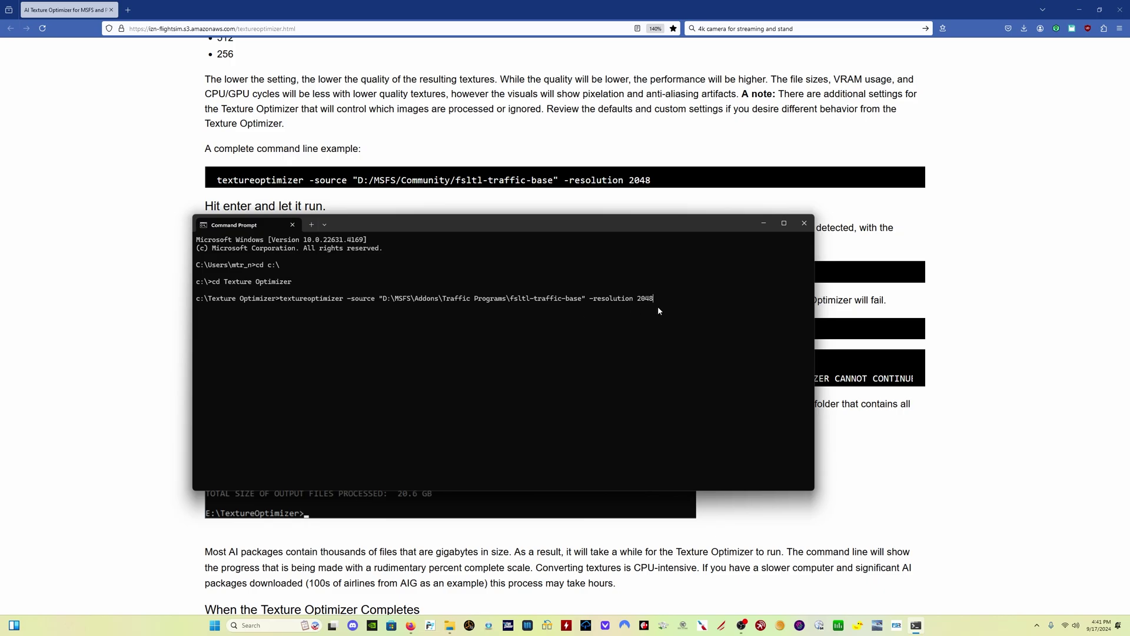
pyautogui.press('Return')
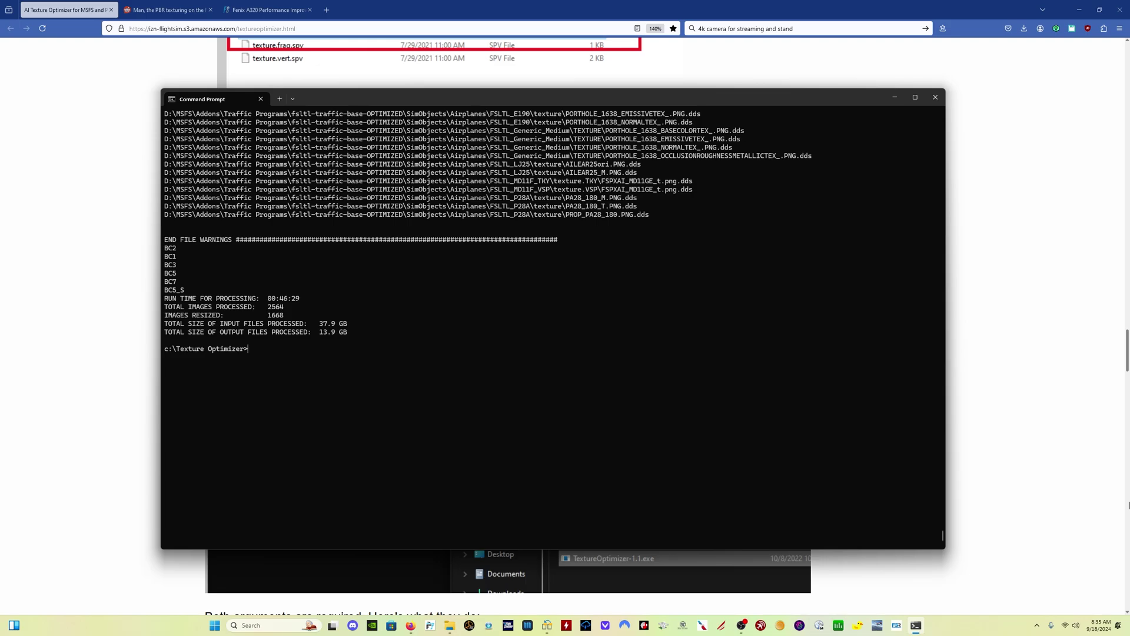
# In Traffic Programs, select the original fsltl-traffic-base folder and cut it
pyautogui.hotkey('alt', 'Tab')
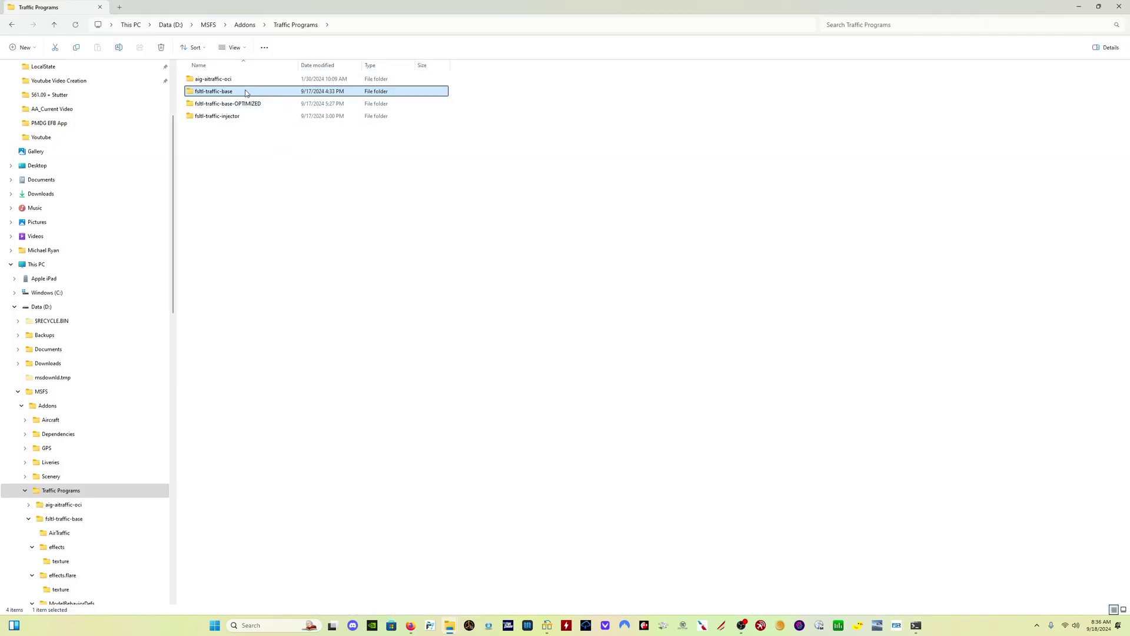
pyautogui.moveTo(259, 105)
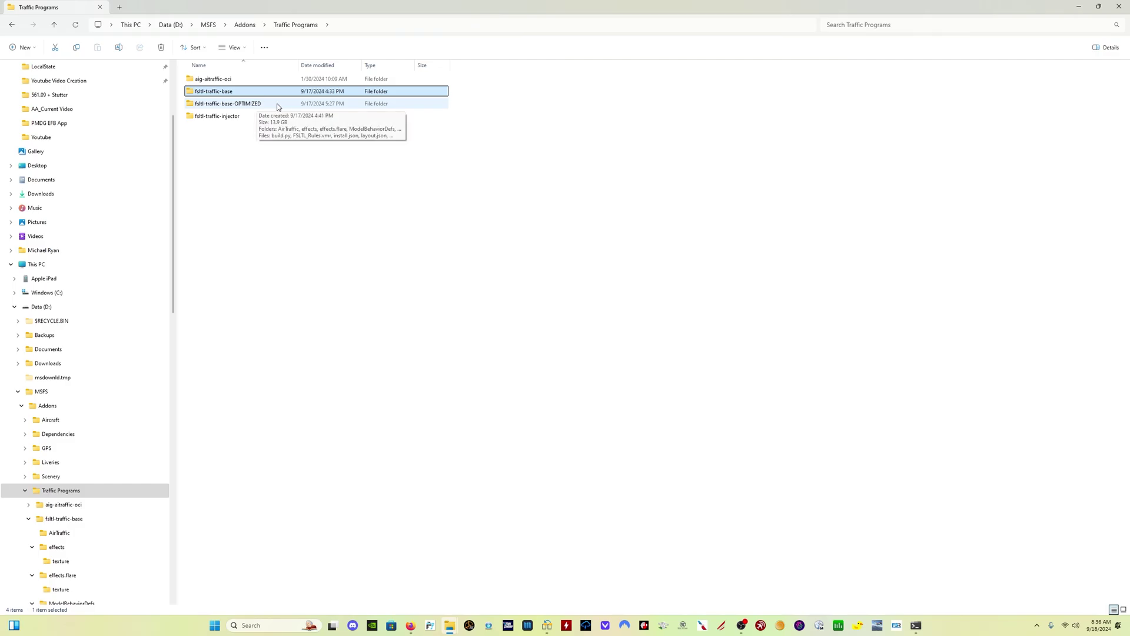
pyautogui.click(359, 182)
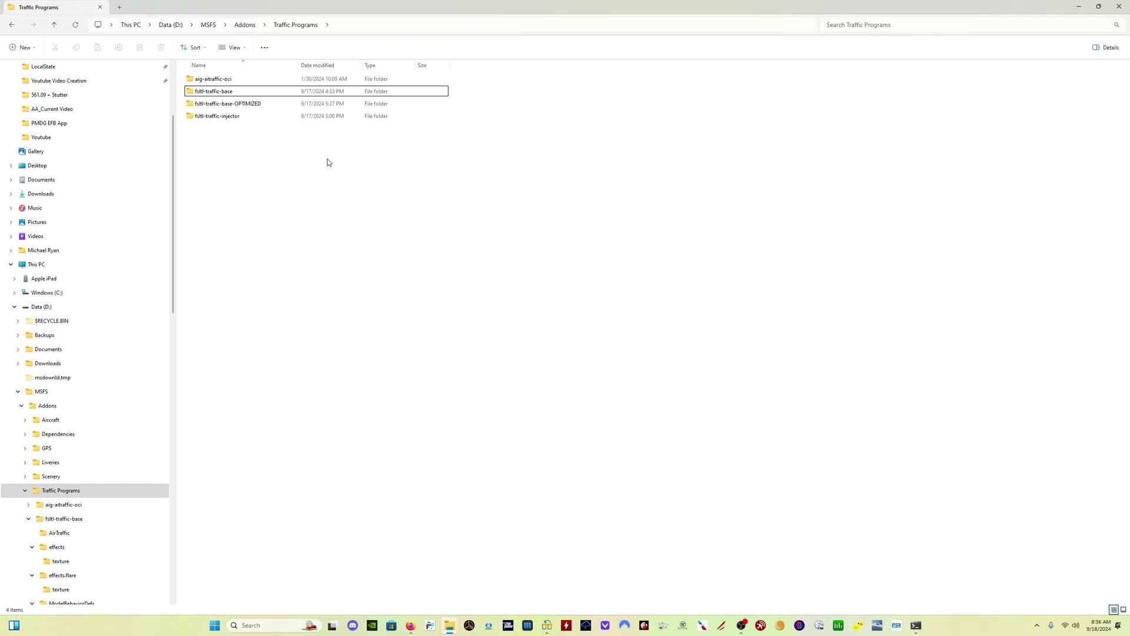
pyautogui.click(271, 95)
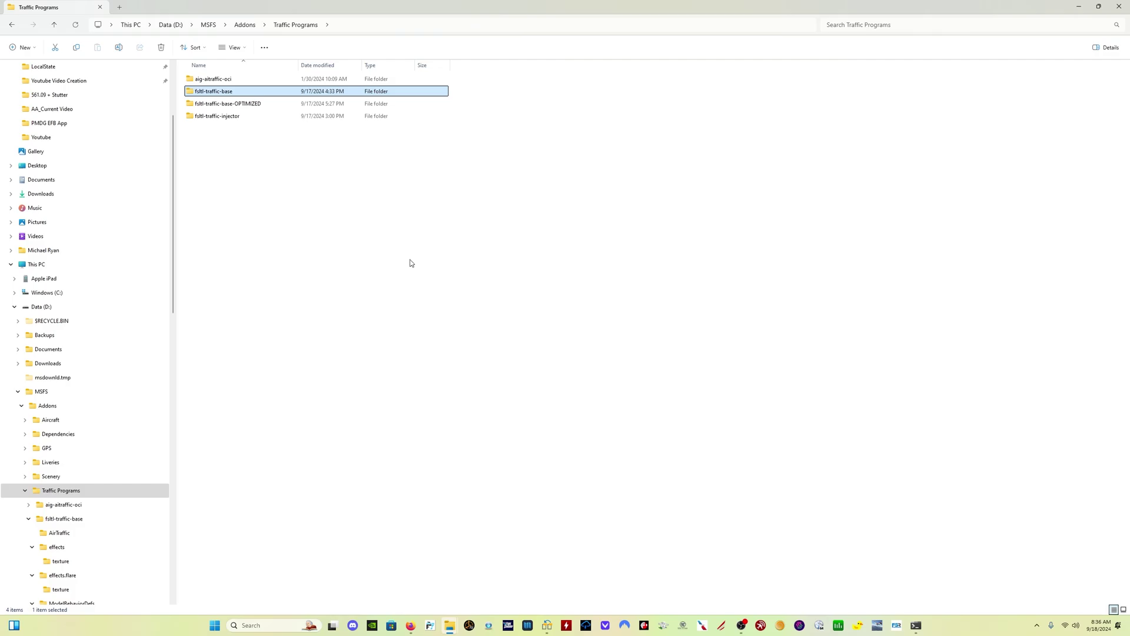
pyautogui.hotkey('ctrl', 'c')
# Create a new folder named Backup and paste the original fsltl-traffic-base into it
pyautogui.rightClick(219, 191)
pyautogui.moveTo(284, 305)
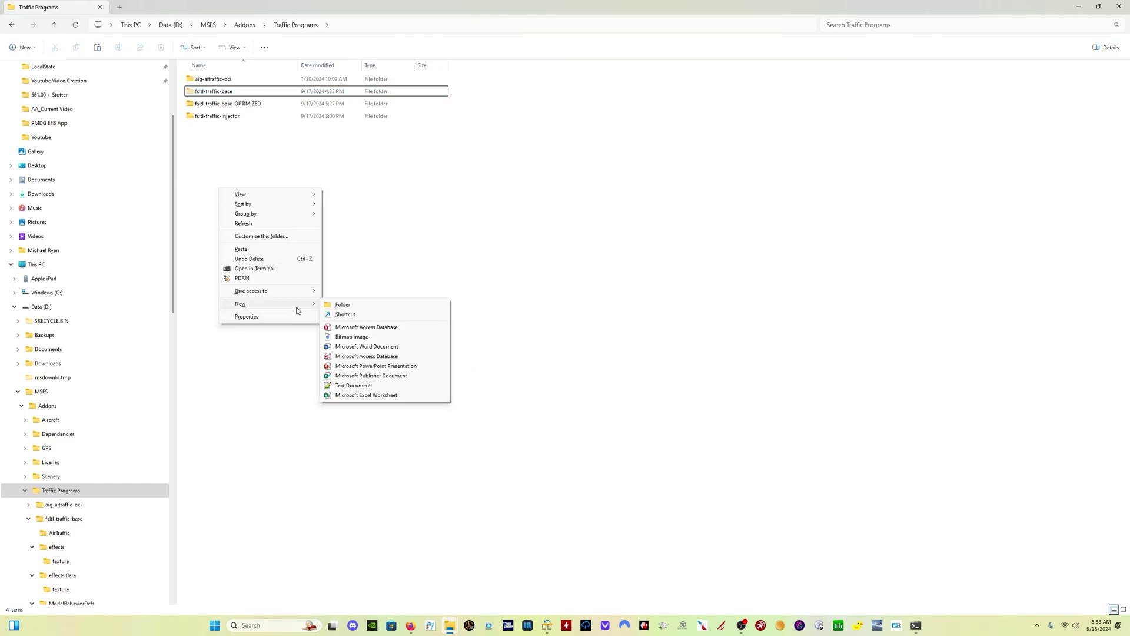
pyautogui.click(363, 308)
pyautogui.write('Backup')
pyautogui.press('Return')
pyautogui.press('Return')
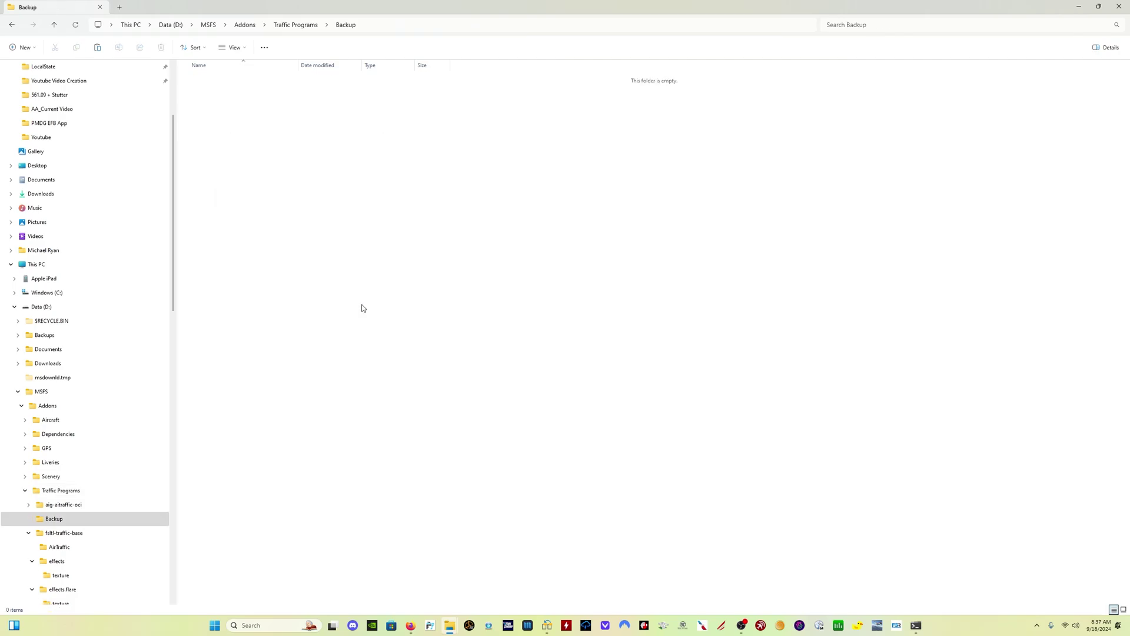
pyautogui.hotkey('ctrl', 'v')
pyautogui.click(57, 491)
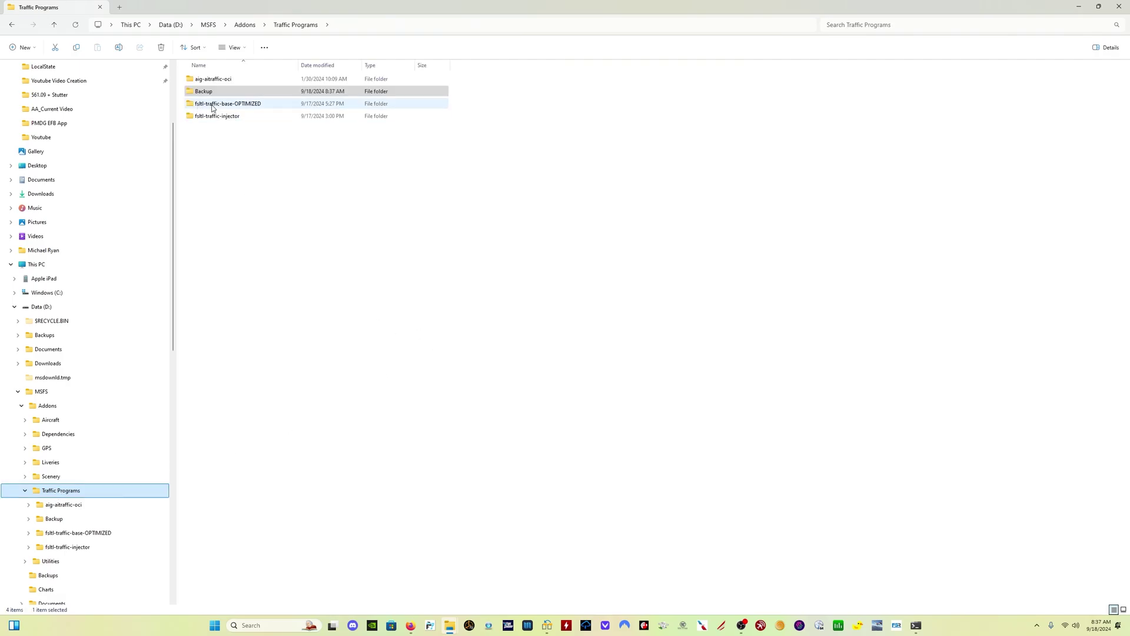
# Rename fsltl-traffic-base-OPTIMIZED to fsltl-traffic-base
pyautogui.click(246, 106)
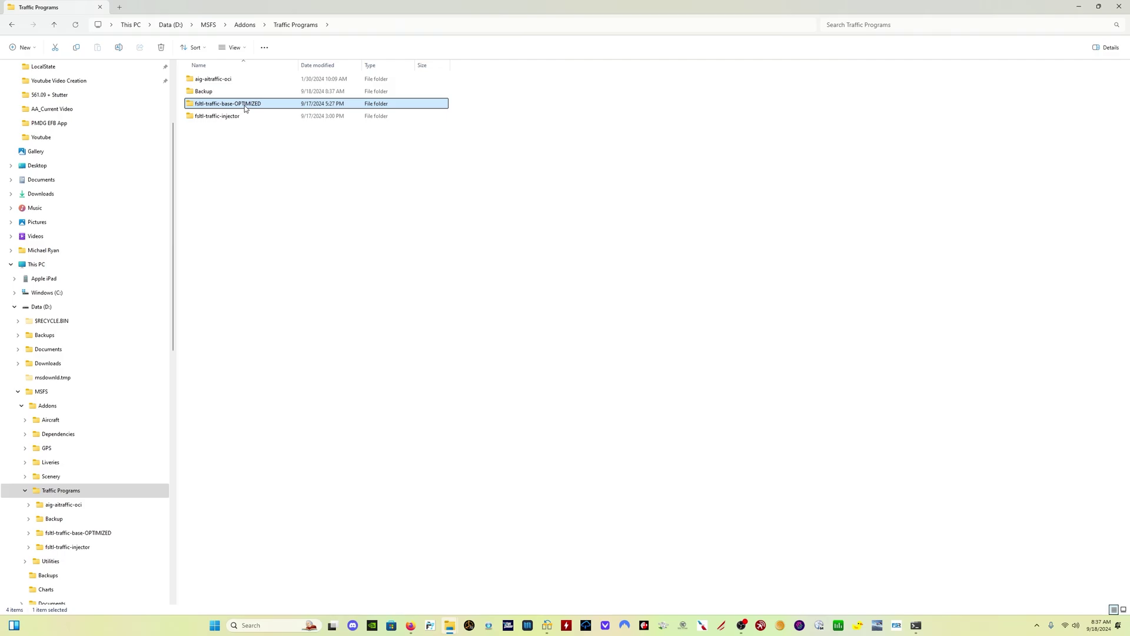
pyautogui.click(246, 106)
pyautogui.press('End')
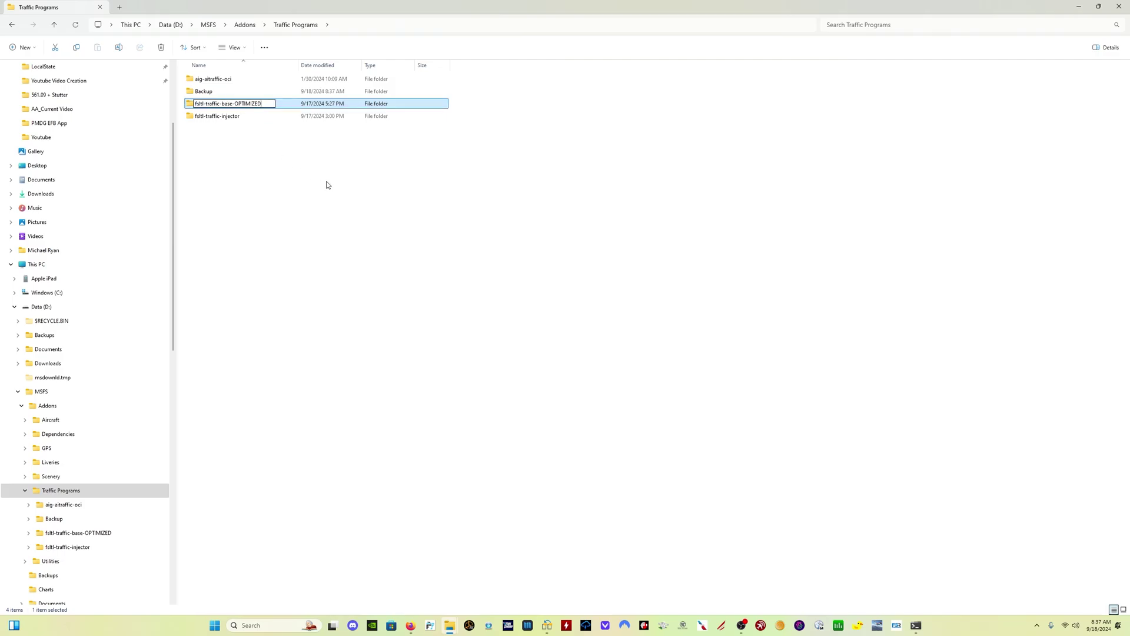
pyautogui.press('BackSpace')
pyautogui.press('BackSpace')
pyautogui.press('BackSpace')
pyautogui.press('BackSpace')
pyautogui.press('BackSpace')
pyautogui.press('BackSpace')
pyautogui.press('BackSpace')
pyautogui.press('BackSpace')
pyautogui.press('BackSpace')
pyautogui.click(326, 184)
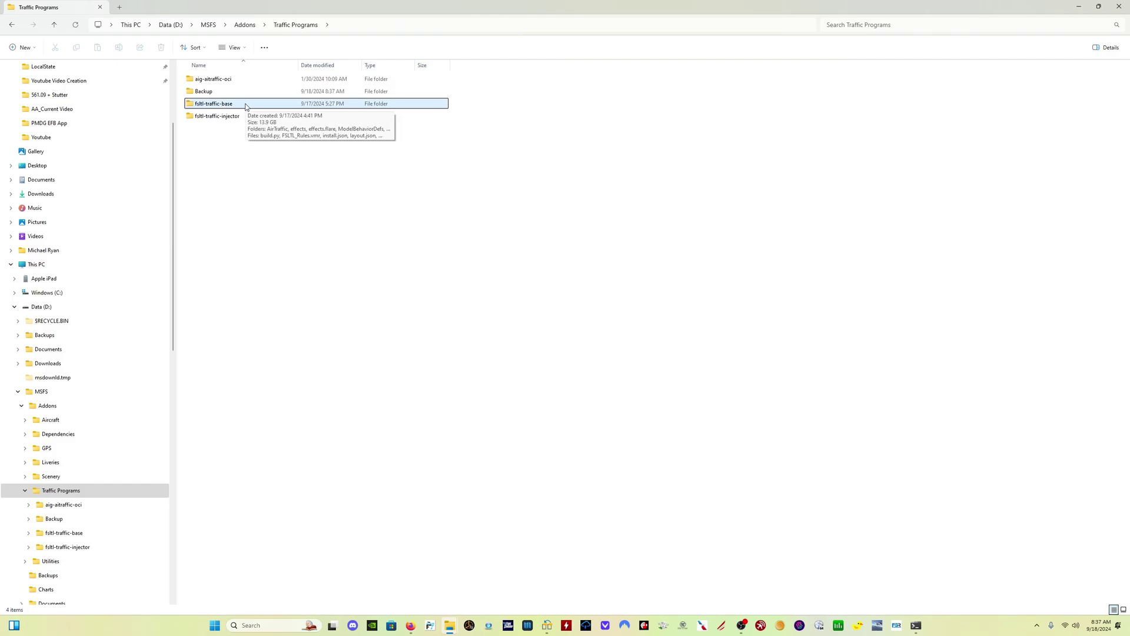
# Open the Backup folder to view the original fsltl-traffic-base
pyautogui.press('Up')
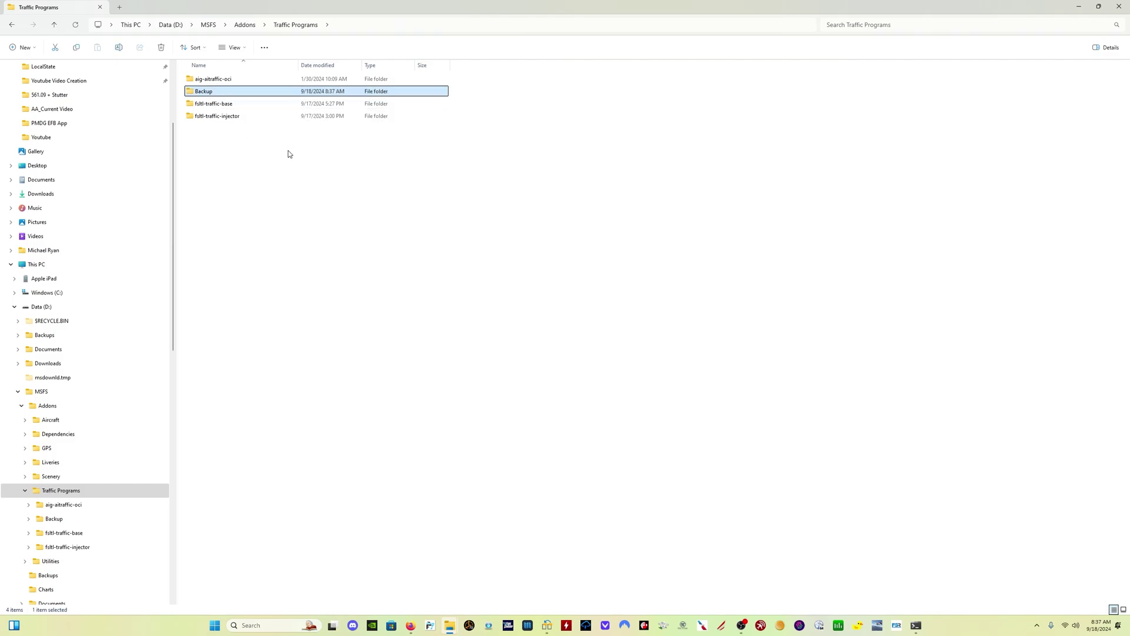
pyautogui.doubleClick(261, 93)
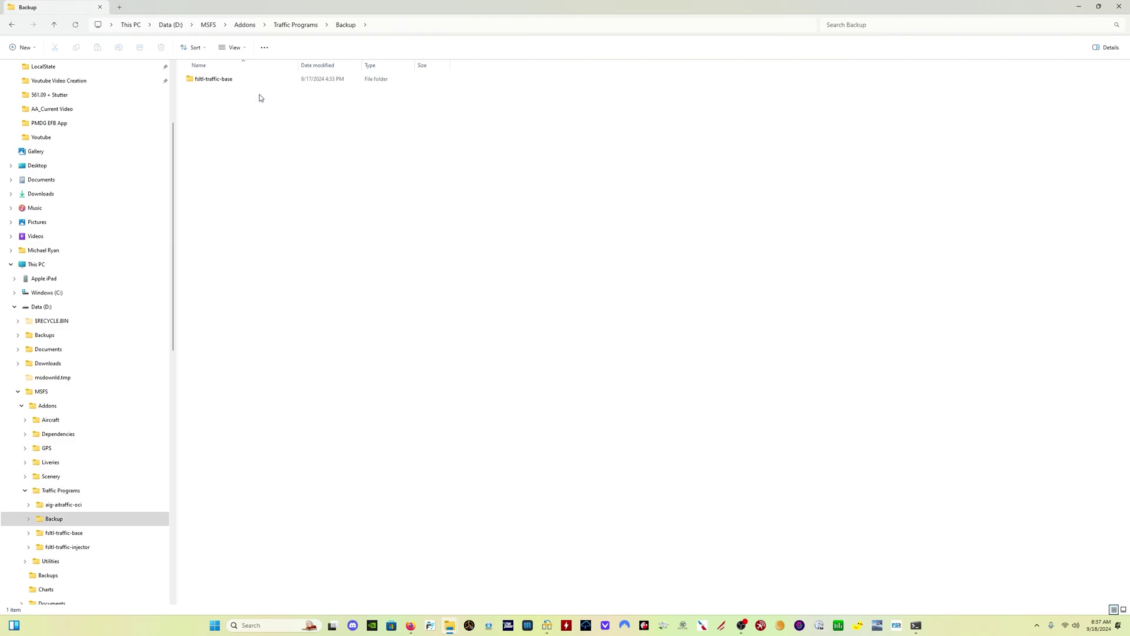
pyautogui.rightClick(251, 78)
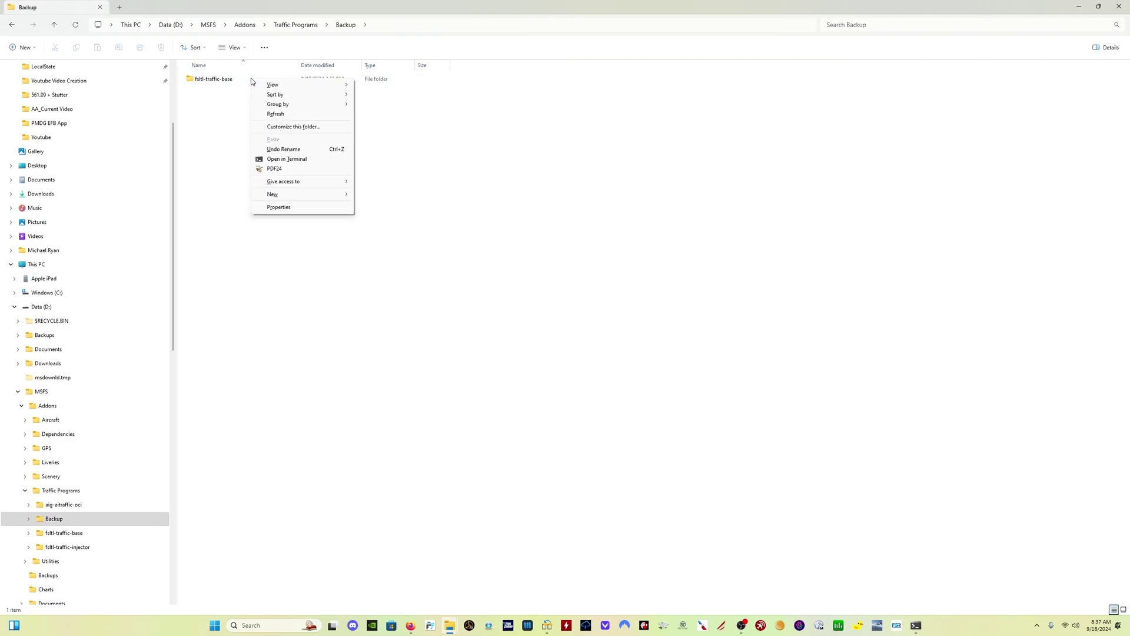
# Check the backed-up fsltl-traffic-base properties, showing 37.8 GB
pyautogui.click(226, 82)
pyautogui.rightClick(226, 82)
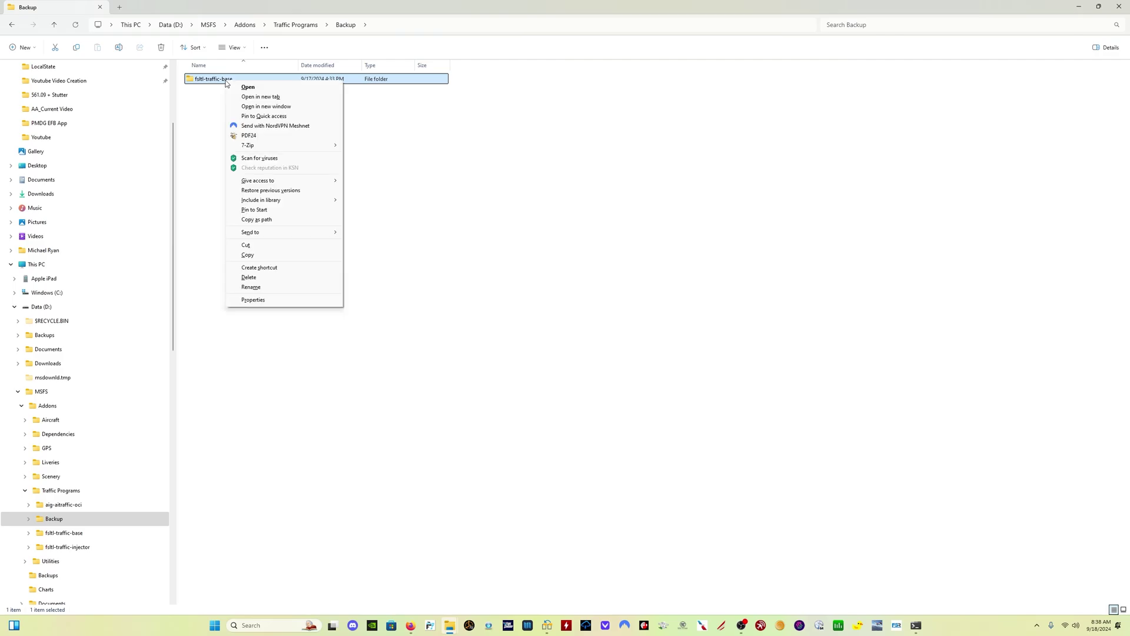
pyautogui.click(272, 300)
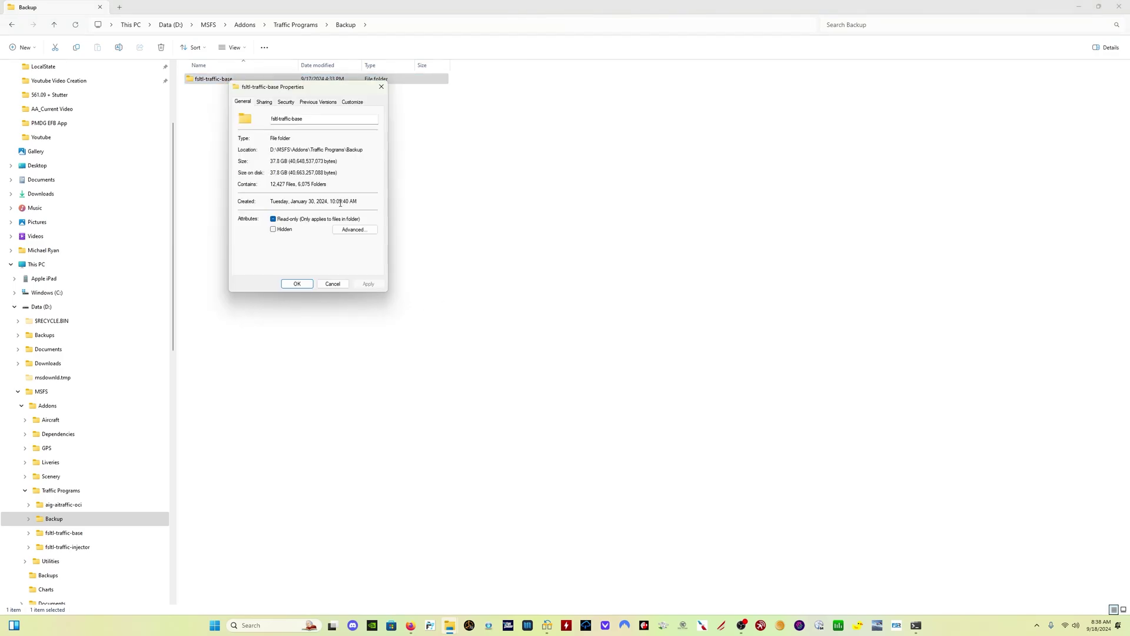
pyautogui.click(329, 285)
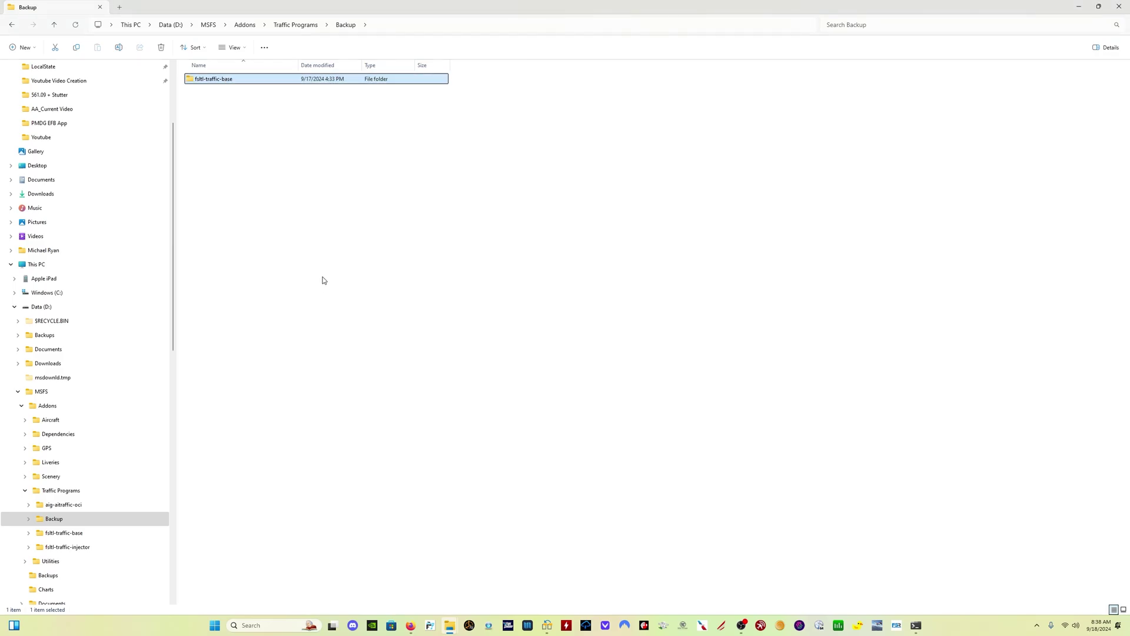
# Back in Traffic Programs, check the renamed fsltl-traffic-base properties, showing 13.9 GB
pyautogui.click(286, 24)
pyautogui.rightClick(264, 102)
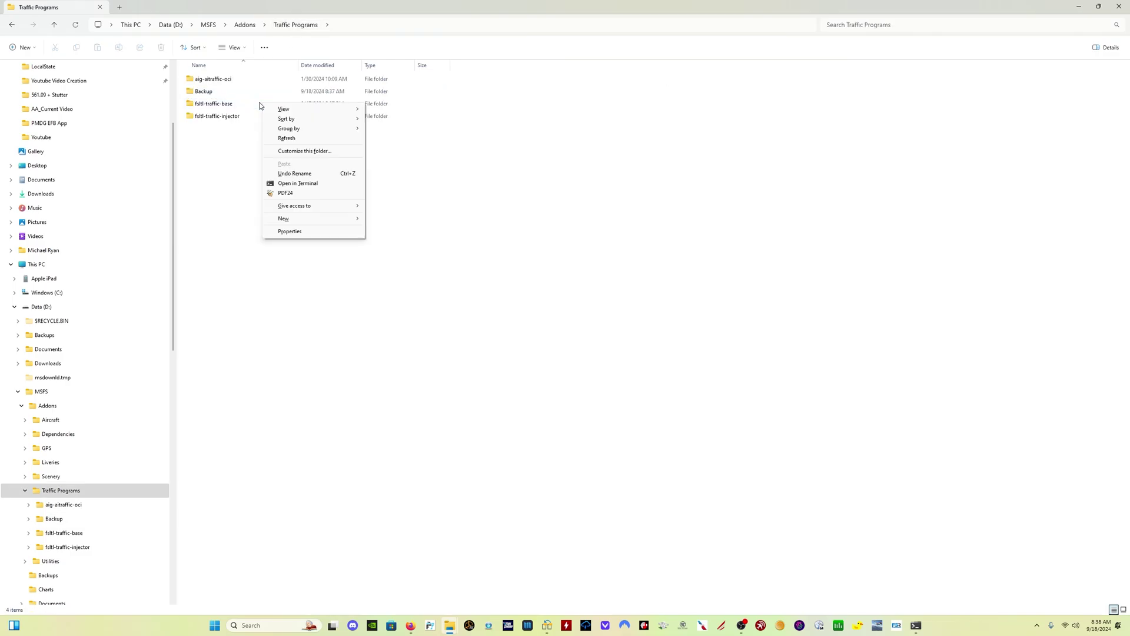
pyautogui.click(240, 102)
pyautogui.rightClick(240, 101)
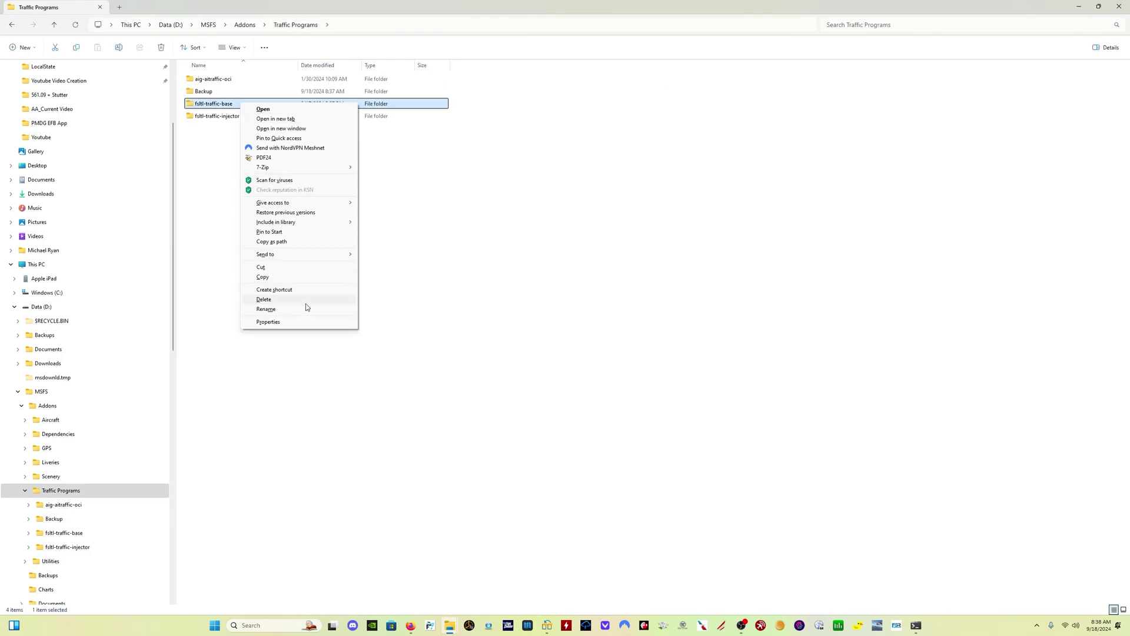
pyautogui.click(269, 322)
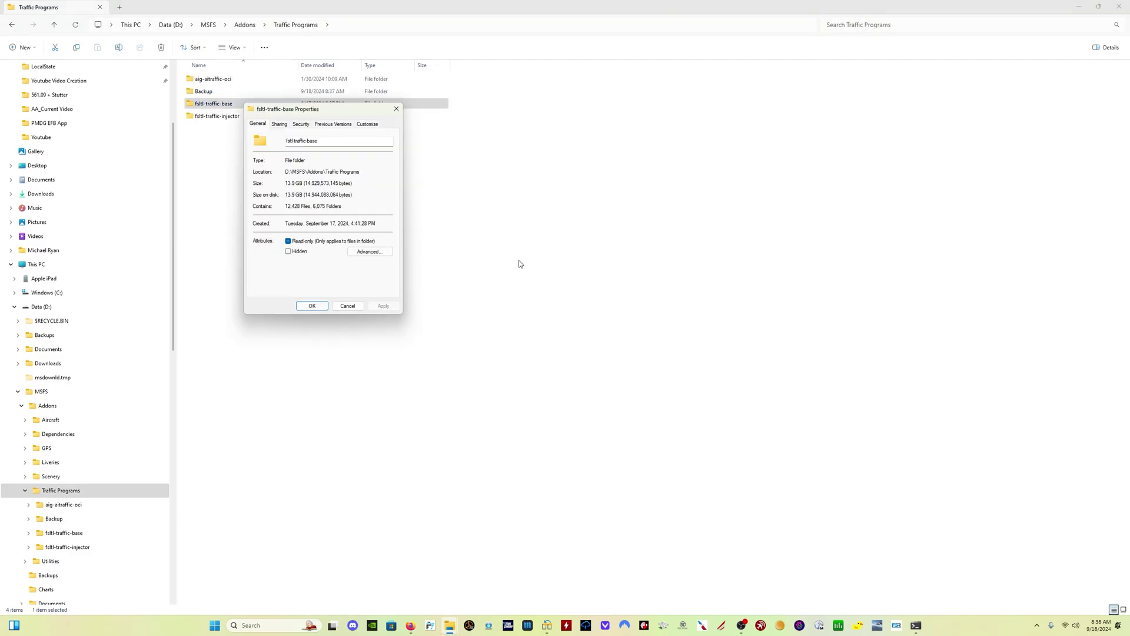
pyautogui.click(351, 308)
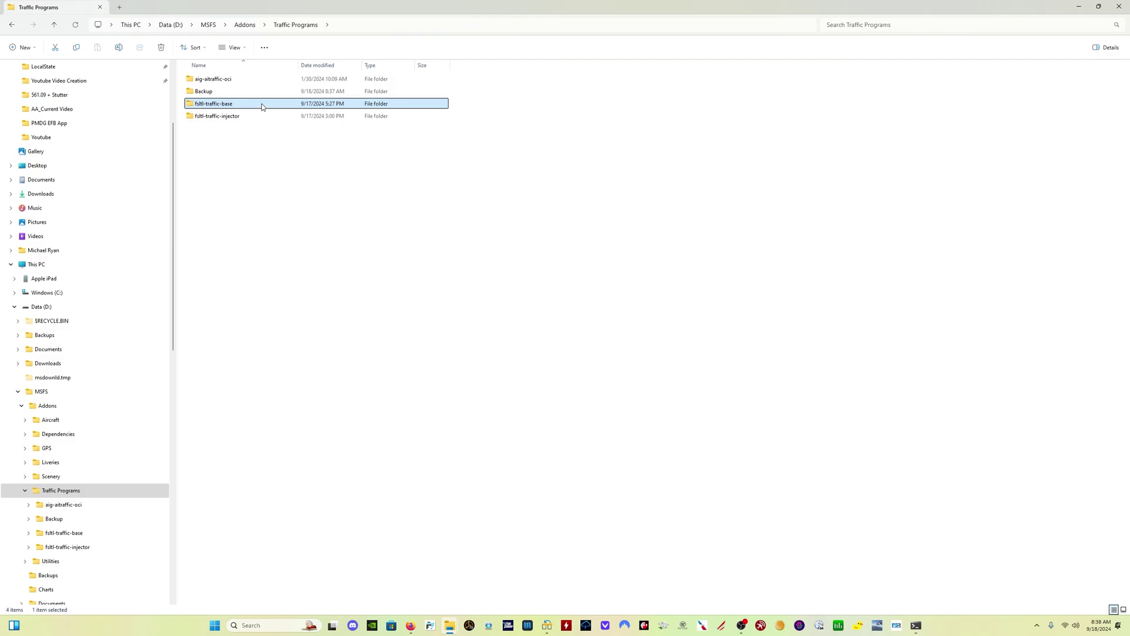
# Open the Backup folder, then select the usage command line in the Texture Optimizer guide
pyautogui.moveTo(262, 107)
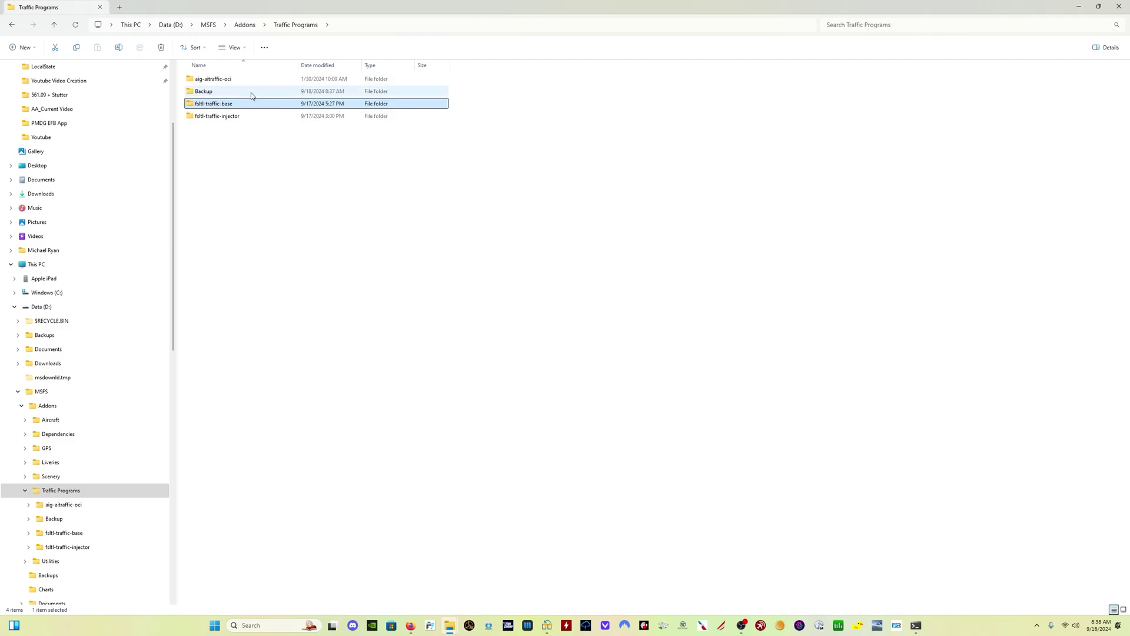
pyautogui.doubleClick(251, 93)
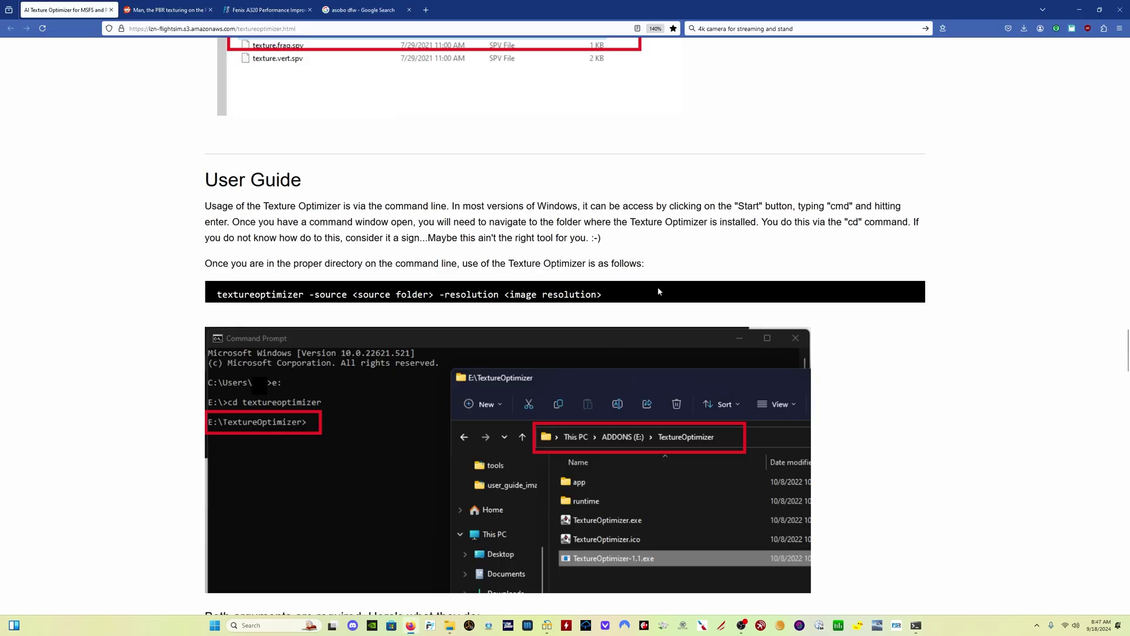
pyautogui.moveTo(658, 289); pyautogui.dragTo(216, 295)
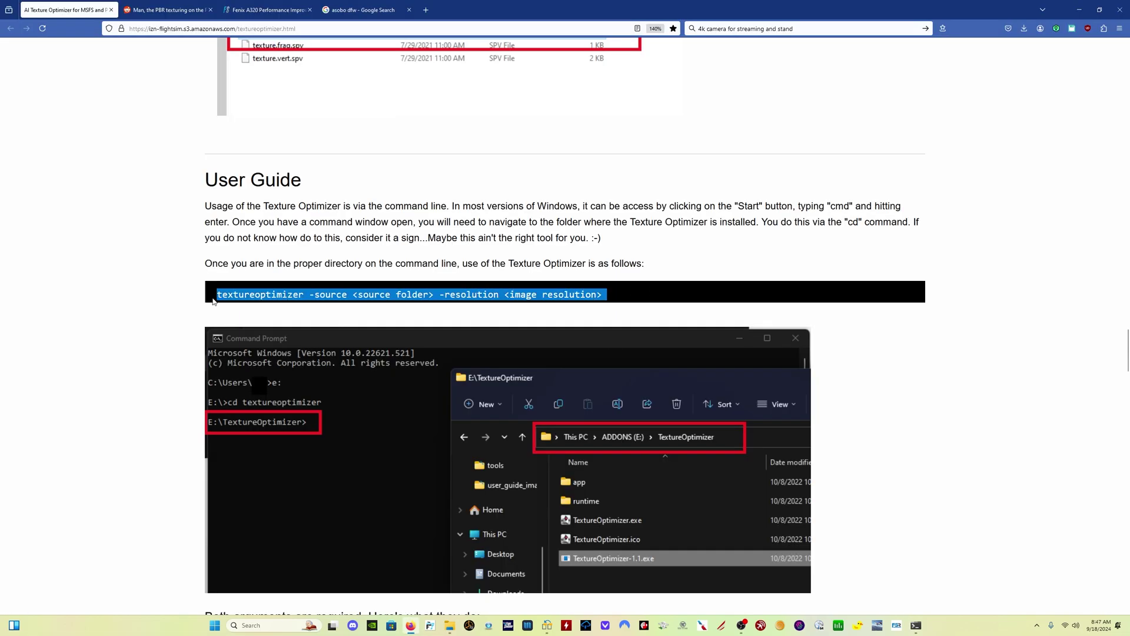
# Copy the guide's textureoptimizer usage command and paste it at the command prompt
pyautogui.rightClick(263, 292)
pyautogui.click(288, 300)
pyautogui.hotkey('alt', 'Tab')
pyautogui.hotkey('ctrl', 'v')
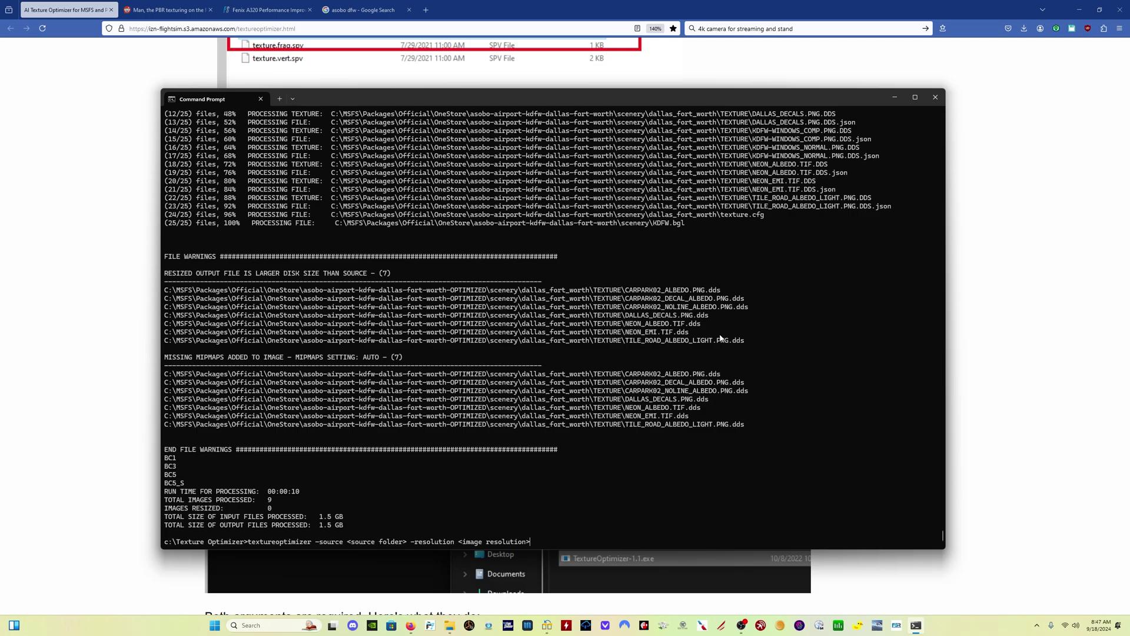
# Replace the source placeholder with the quoted EDDB - Berlin v2.1 - s folder path
pyautogui.hotkey('alt', 'Tab')
pyautogui.hotkey('alt', 'd')
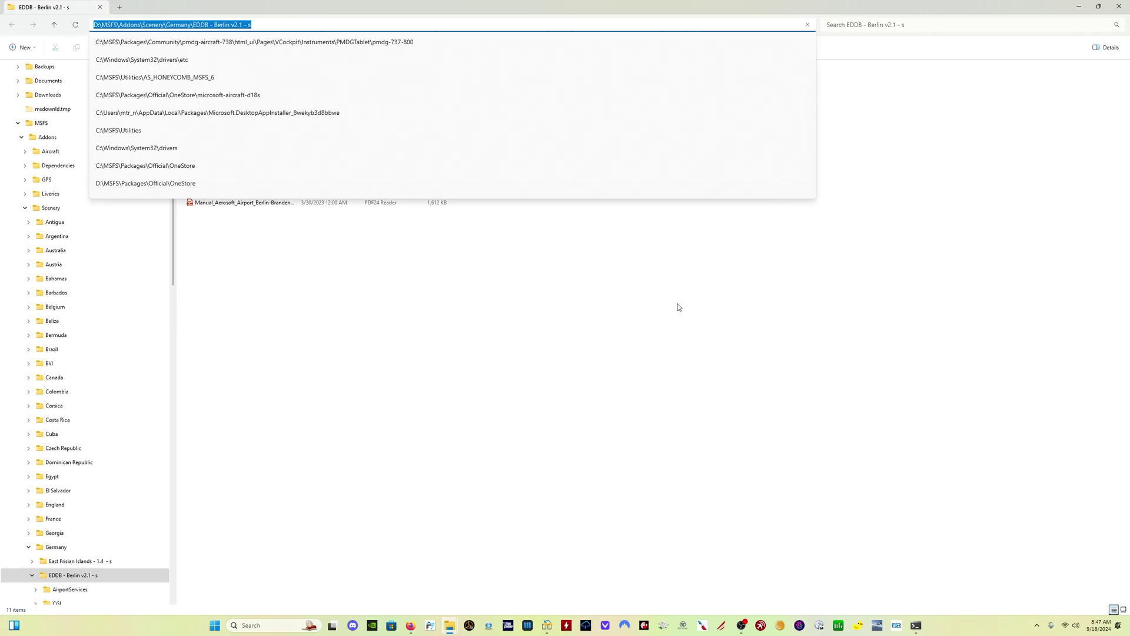
pyautogui.hotkey('alt', 'Tab')
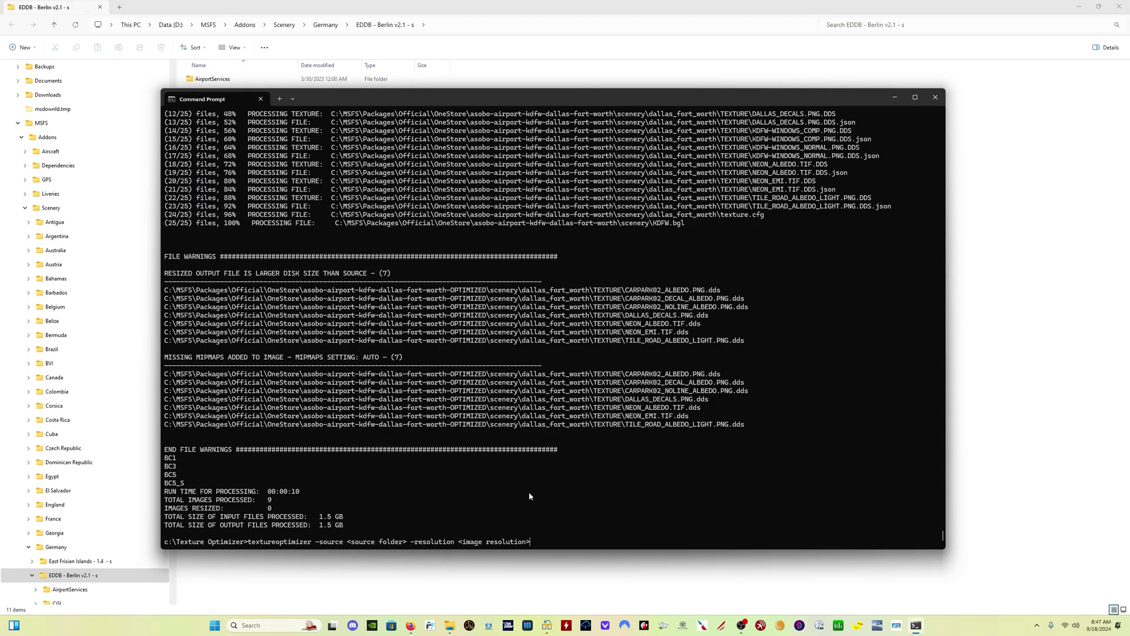
pyautogui.press('BackSpace')
pyautogui.press('BackSpace')
pyautogui.press('BackSpace')
pyautogui.press('BackSpace')
pyautogui.press('BackSpace')
pyautogui.press('BackSpace')
pyautogui.press('BackSpace')
pyautogui.press('BackSpace')
pyautogui.press('BackSpace')
pyautogui.press('BackSpace')
pyautogui.press('BackSpace')
pyautogui.press('BackSpace')
pyautogui.press('BackSpace')
pyautogui.press('BackSpace')
pyautogui.press('BackSpace')
pyautogui.write('"')
pyautogui.hotkey('ctrl', 'v')
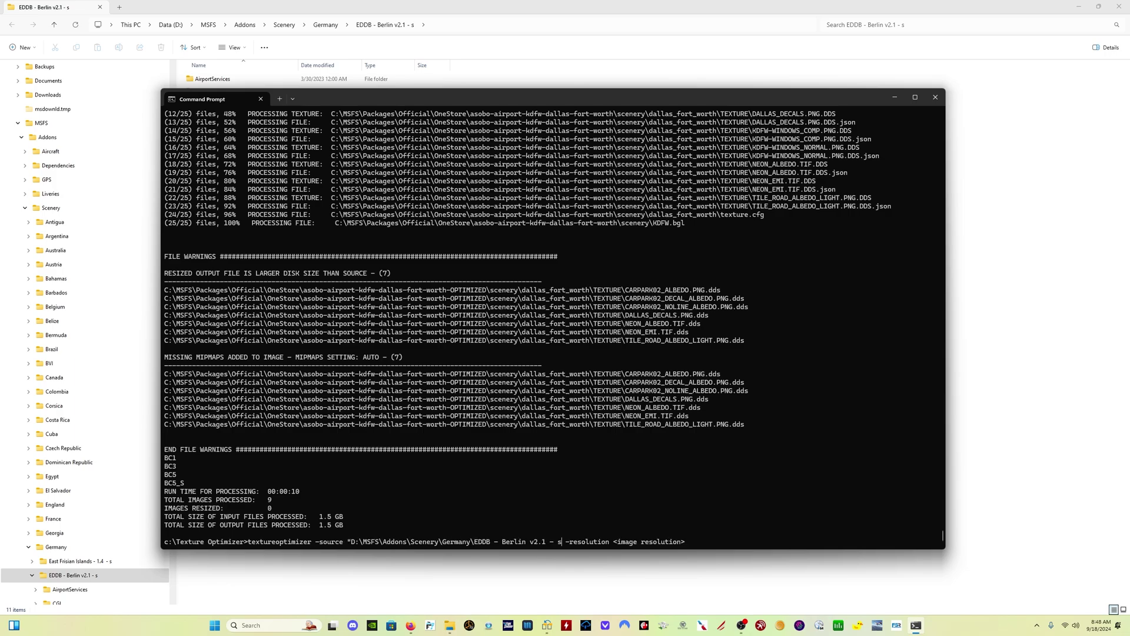
pyautogui.write('"')
# Set the resolution to 2048 and run the optimizer
pyautogui.press('Delete')
pyautogui.press('Delete')
pyautogui.press('Delete')
pyautogui.press('Delete')
pyautogui.press('Delete')
pyautogui.press('Delete')
pyautogui.press('Delete')
pyautogui.press('Delete')
pyautogui.press('Delete')
pyautogui.press('Delete')
pyautogui.press('Delete')
pyautogui.press('Delete')
pyautogui.press('Delete')
pyautogui.press('Delete')
pyautogui.press('Delete')
pyautogui.press('Delete')
pyautogui.press('Delete')
pyautogui.press('Delete')
pyautogui.write('2048')
pyautogui.press('Return')
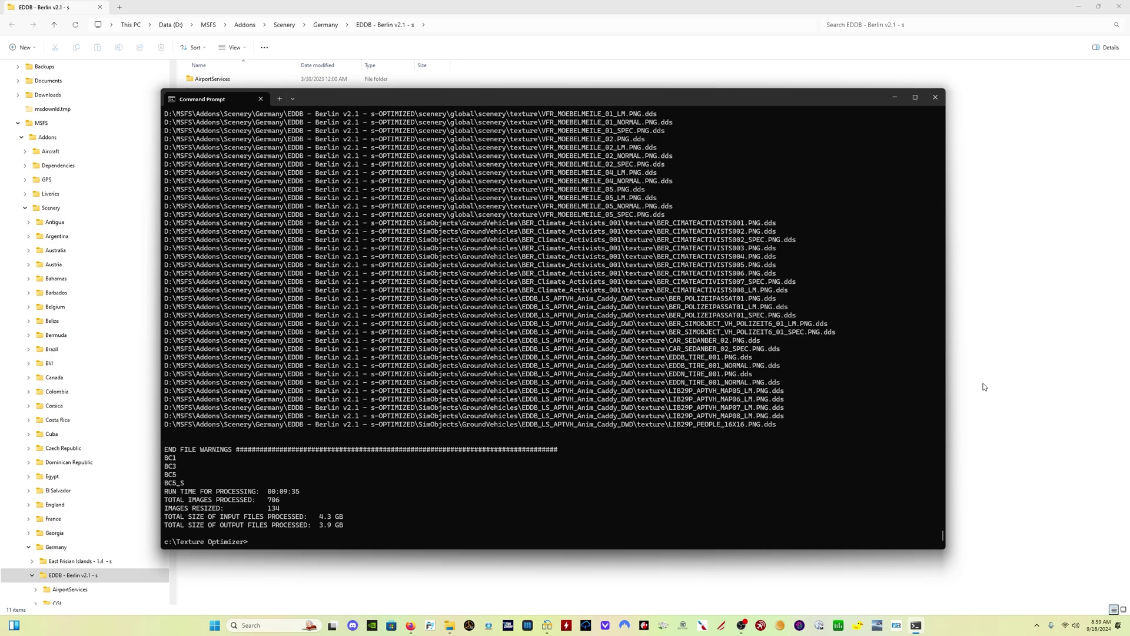
# In Germany, create a Backup folder and move the original EDDB - Berlin v2.1 - s into it
pyautogui.click(325, 24)
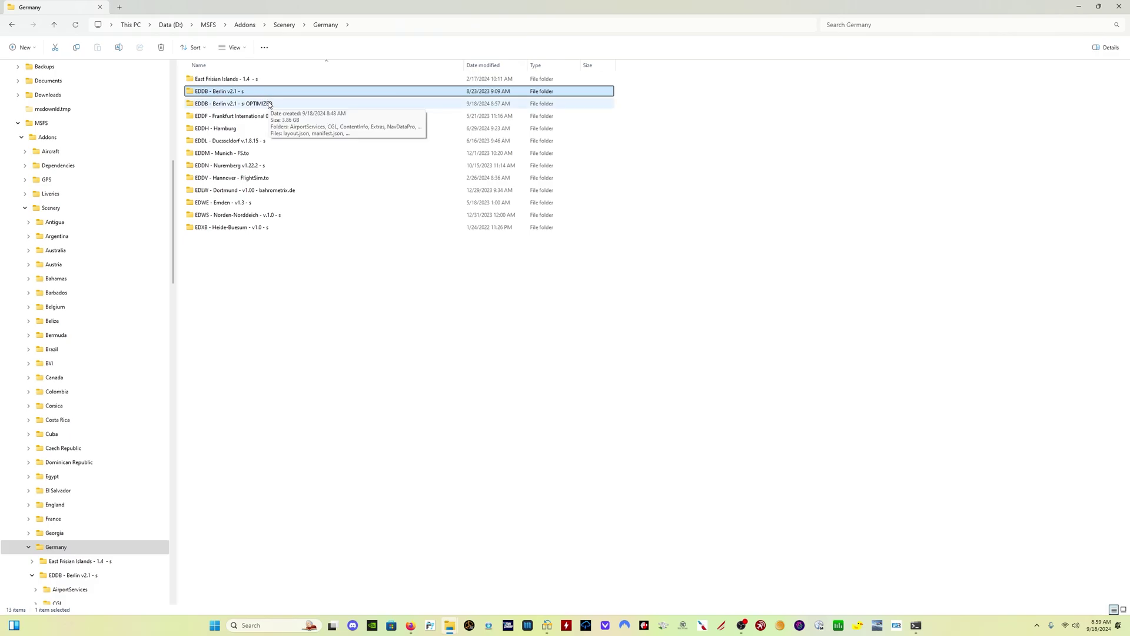
pyautogui.click(269, 104)
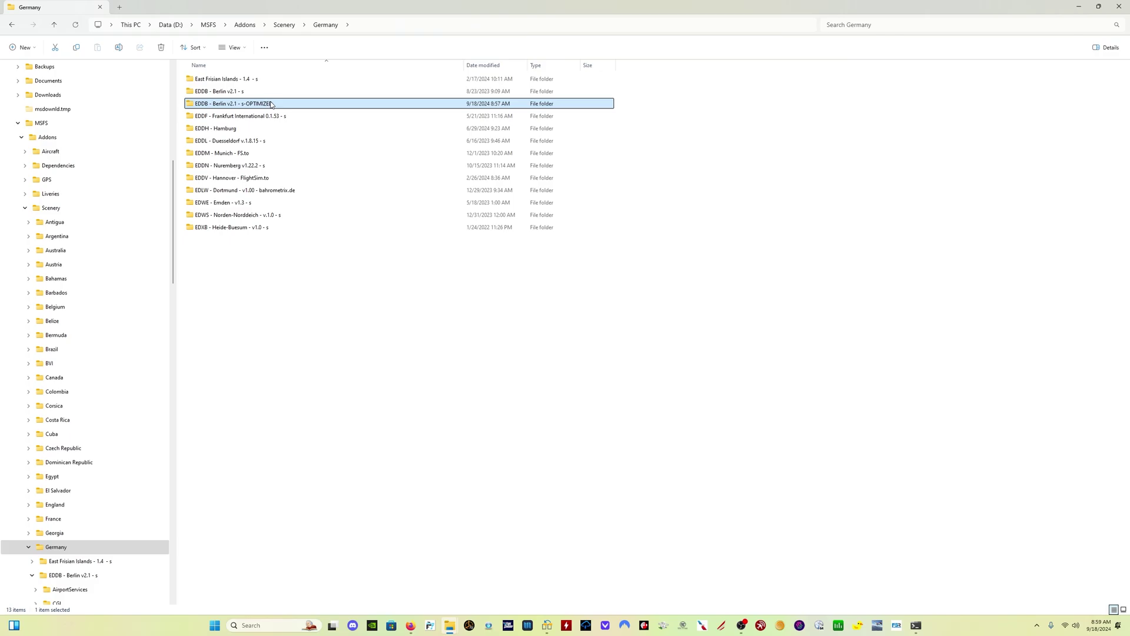
pyautogui.click(270, 306)
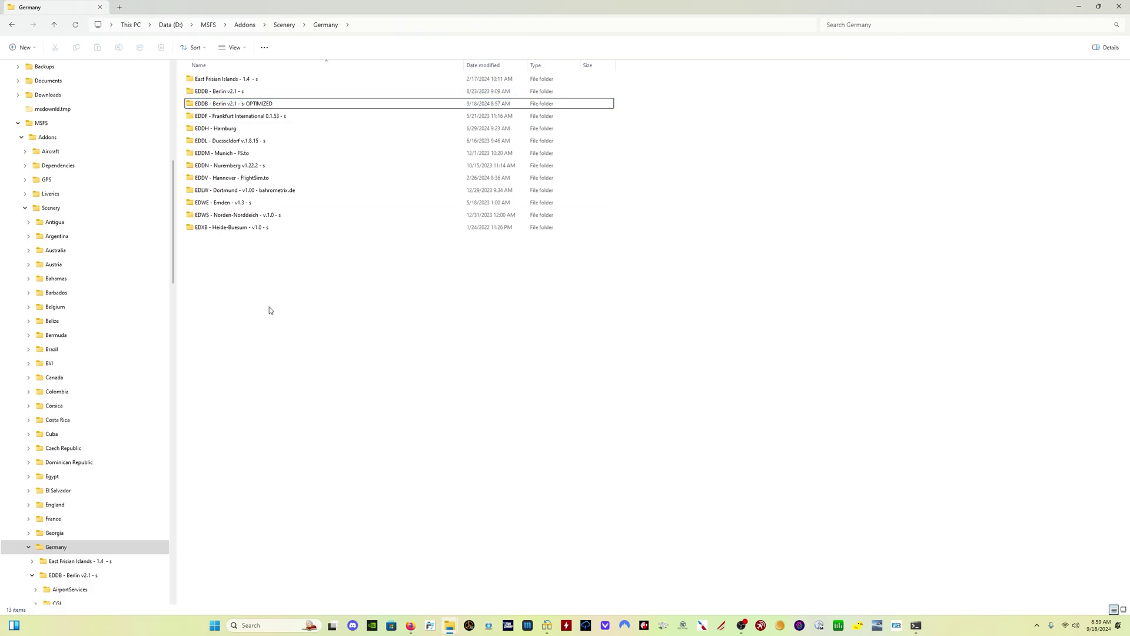
pyautogui.rightClick(269, 306)
pyautogui.moveTo(348, 423)
pyautogui.click(432, 422)
pyautogui.write('Backup')
pyautogui.press('Return')
pyautogui.click(296, 105)
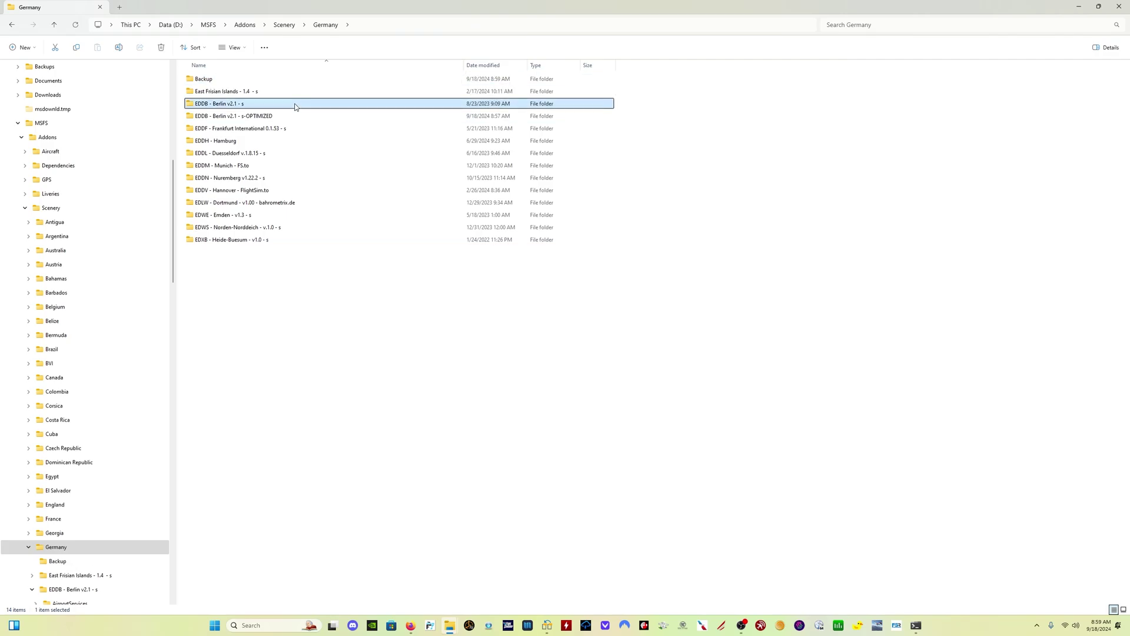
pyautogui.moveTo(296, 106); pyautogui.dragTo(270, 80)
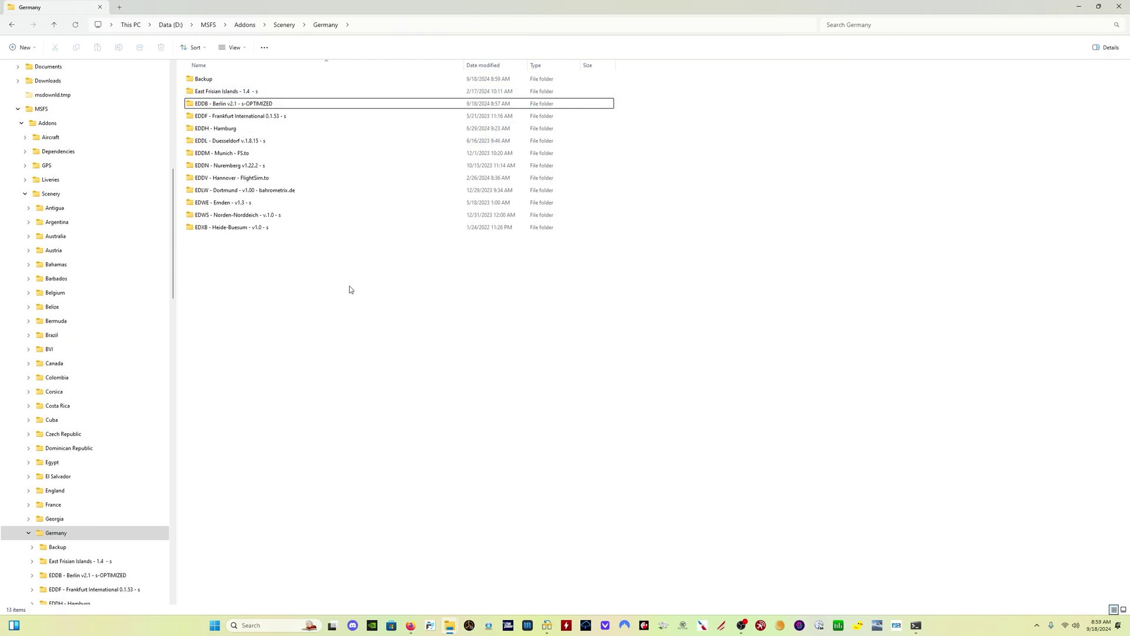
# Rename the optimized Berlin folder to EDDB - Berlin v2.1 - s by removing '-OPTIMIZED'
pyautogui.click(257, 106)
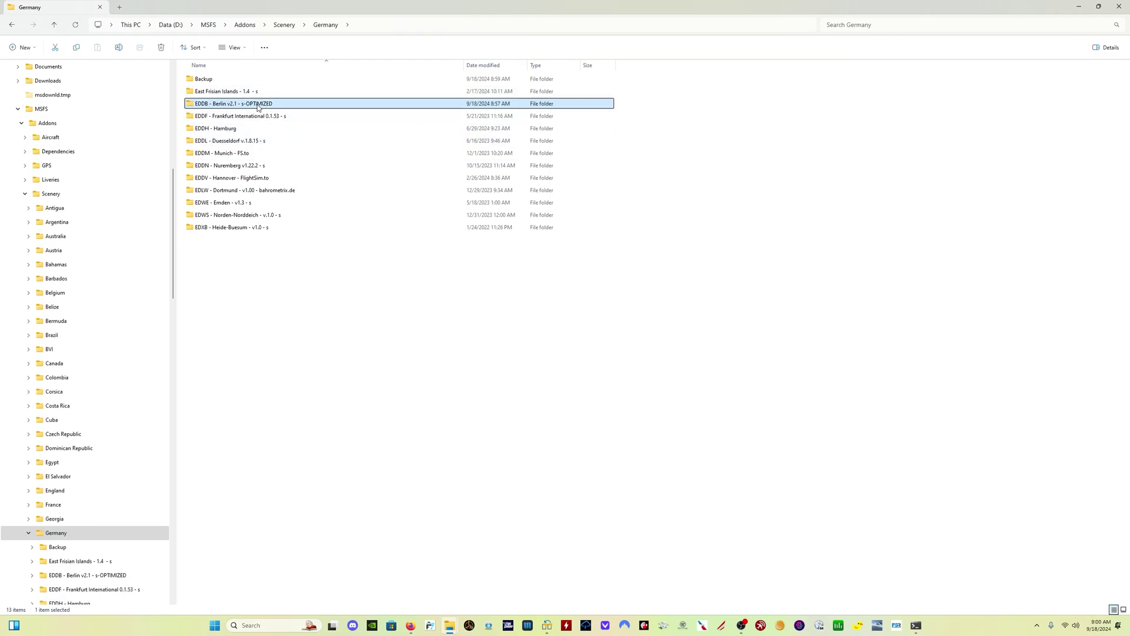
pyautogui.click(257, 106)
pyautogui.click(282, 104)
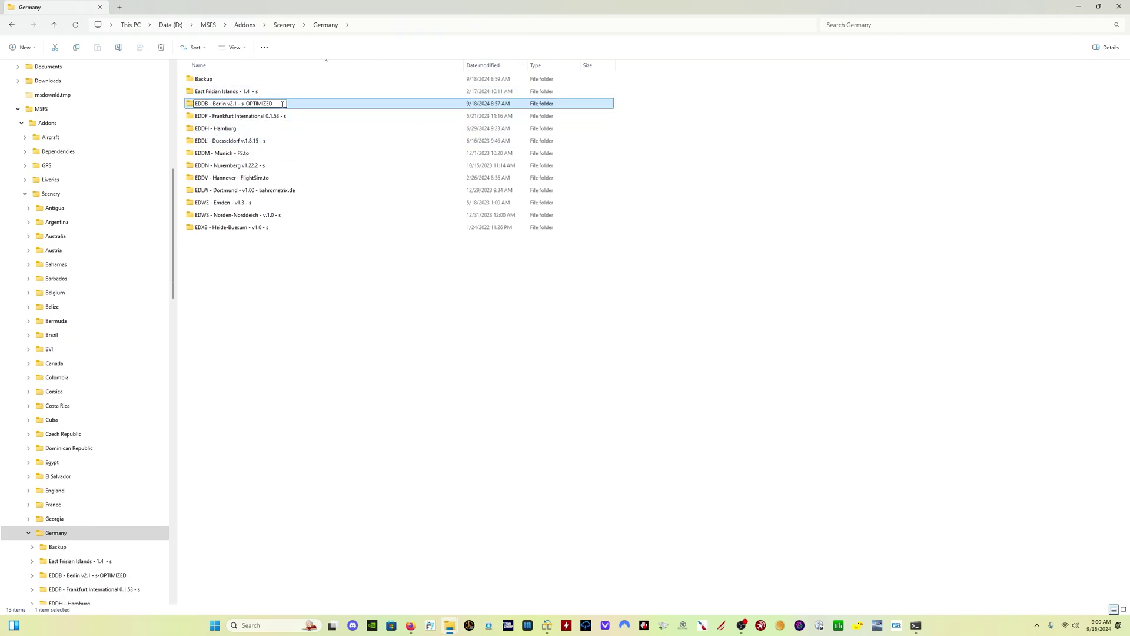
pyautogui.press('BackSpace')
pyautogui.press('BackSpace')
pyautogui.press('BackSpace')
pyautogui.press('BackSpace')
pyautogui.press('BackSpace')
pyautogui.press('BackSpace')
pyautogui.press('BackSpace')
pyautogui.press('BackSpace')
pyautogui.press('BackSpace')
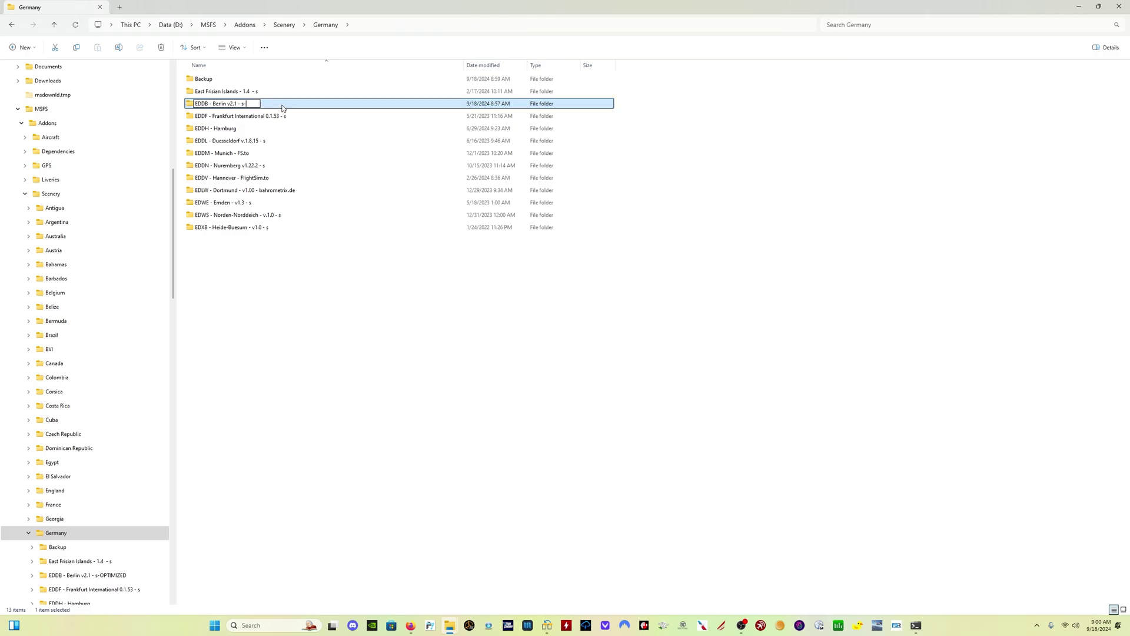
pyautogui.press('BackSpace')
pyautogui.click(321, 418)
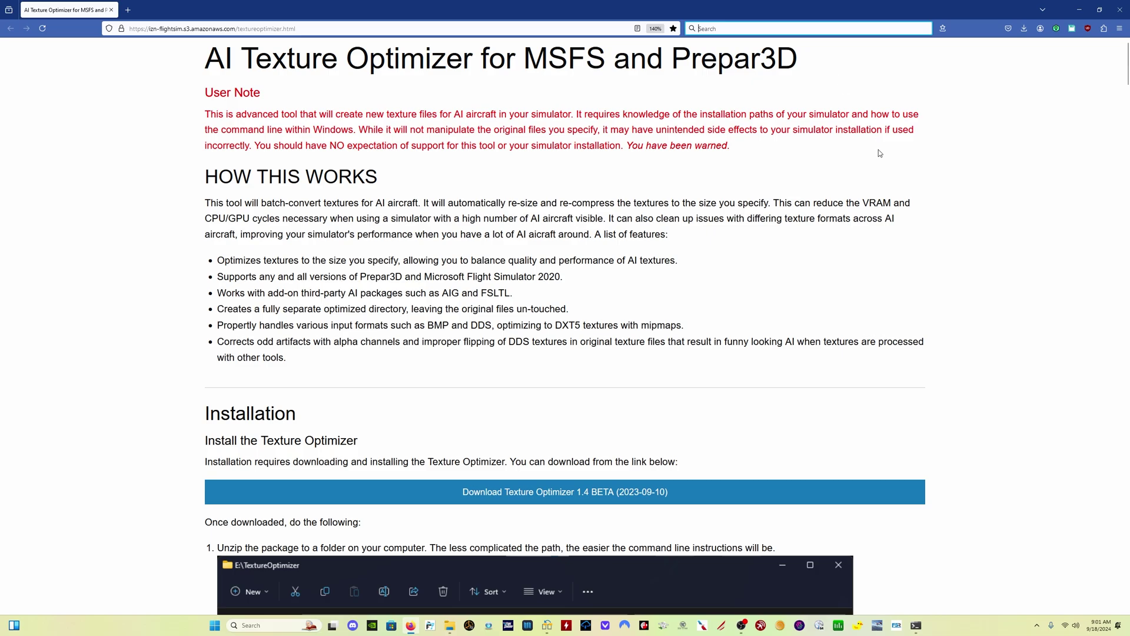
# Scroll the guide down to the 'Install Microsoft DirectX Texture Tools - Texconv' section
pyautogui.scroll(-6, 879, 153)
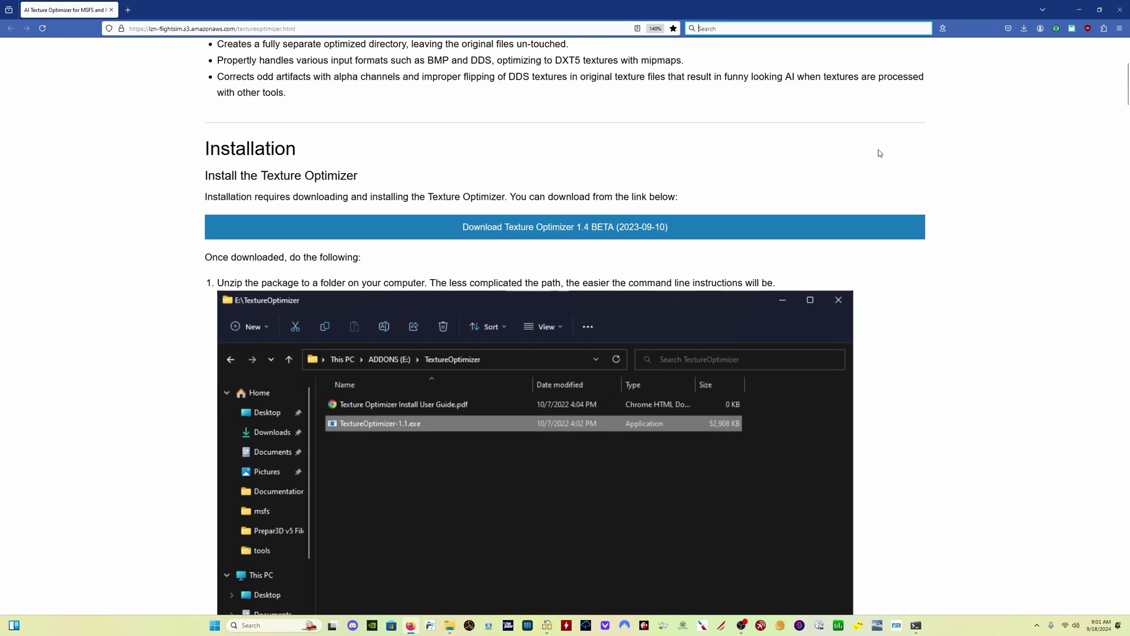
pyautogui.scroll(-8, 880, 165)
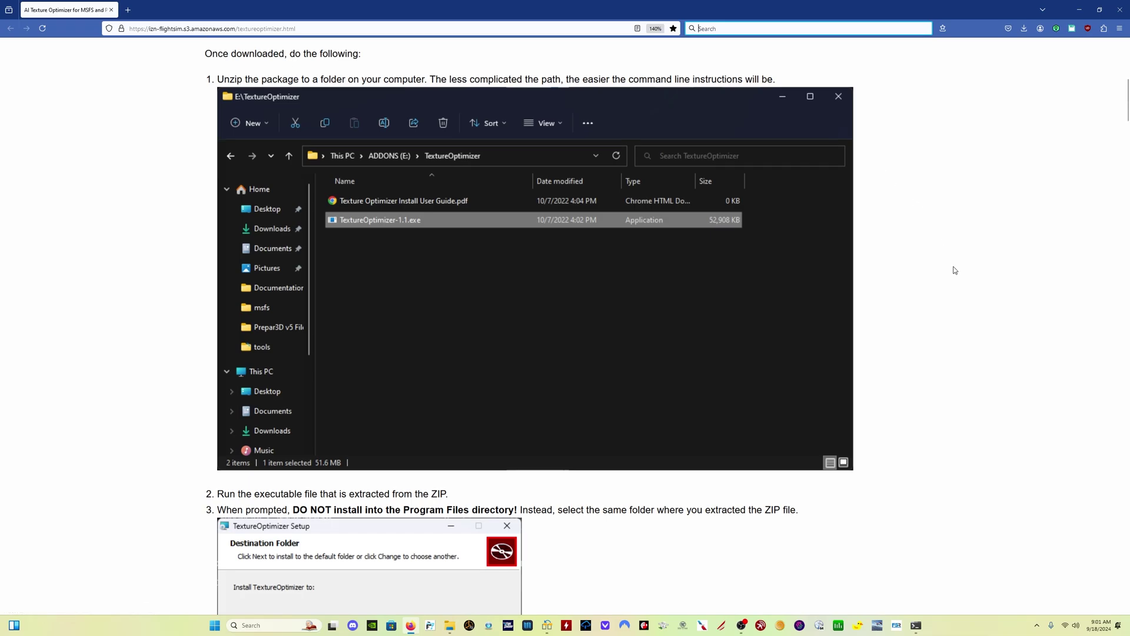
pyautogui.scroll(-5, 952, 272)
pyautogui.scroll(-6, 953, 271)
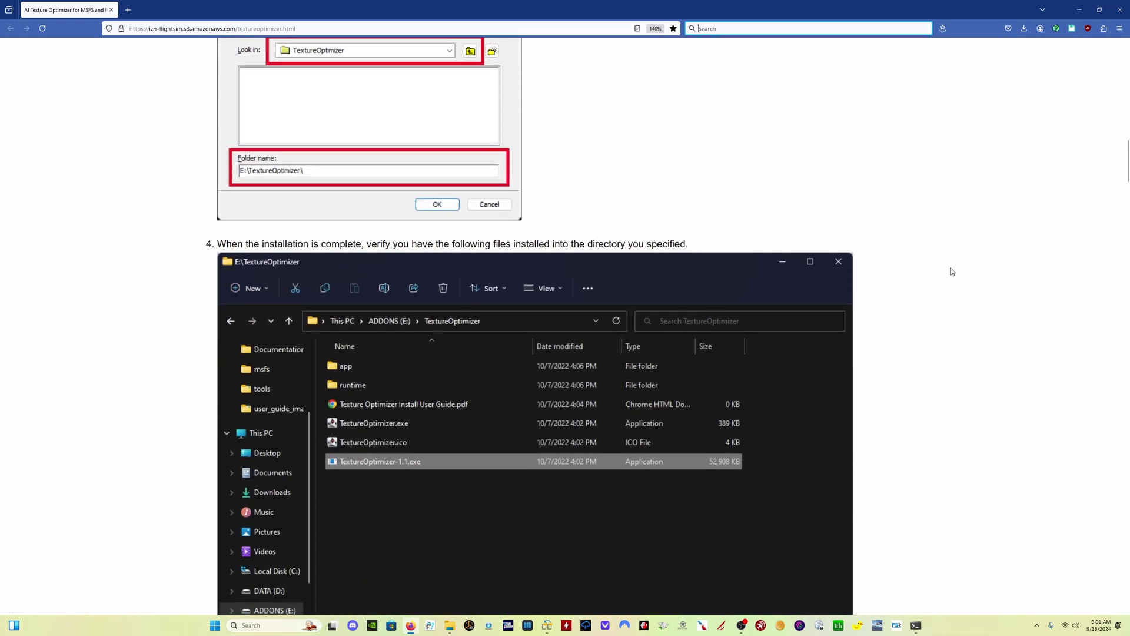
pyautogui.scroll(-6, 952, 271)
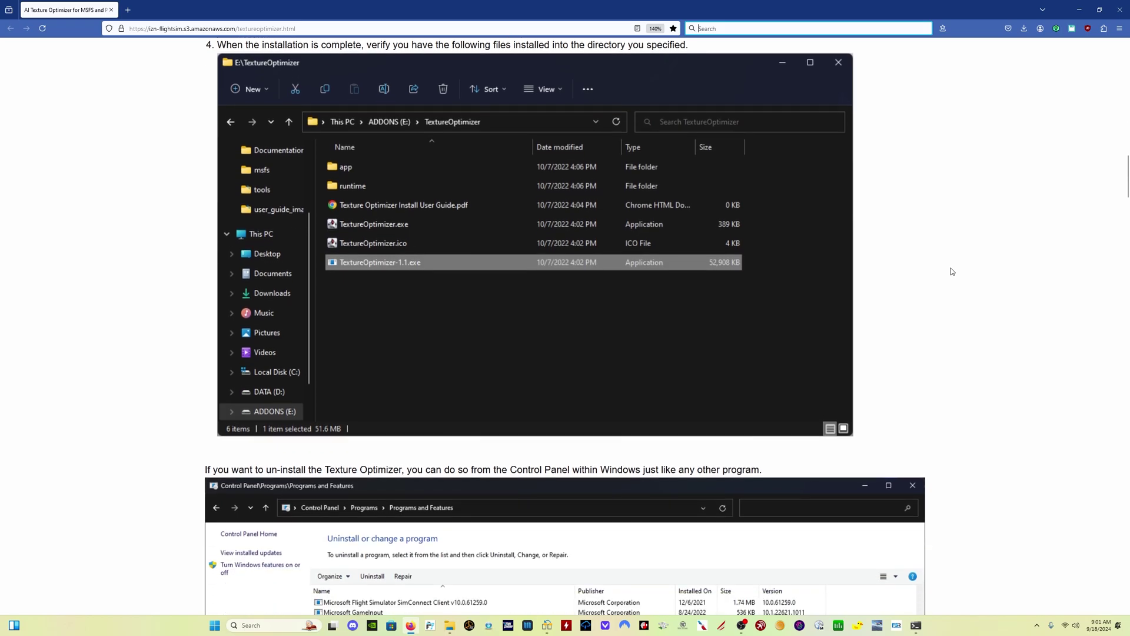
pyautogui.scroll(-1, 952, 271)
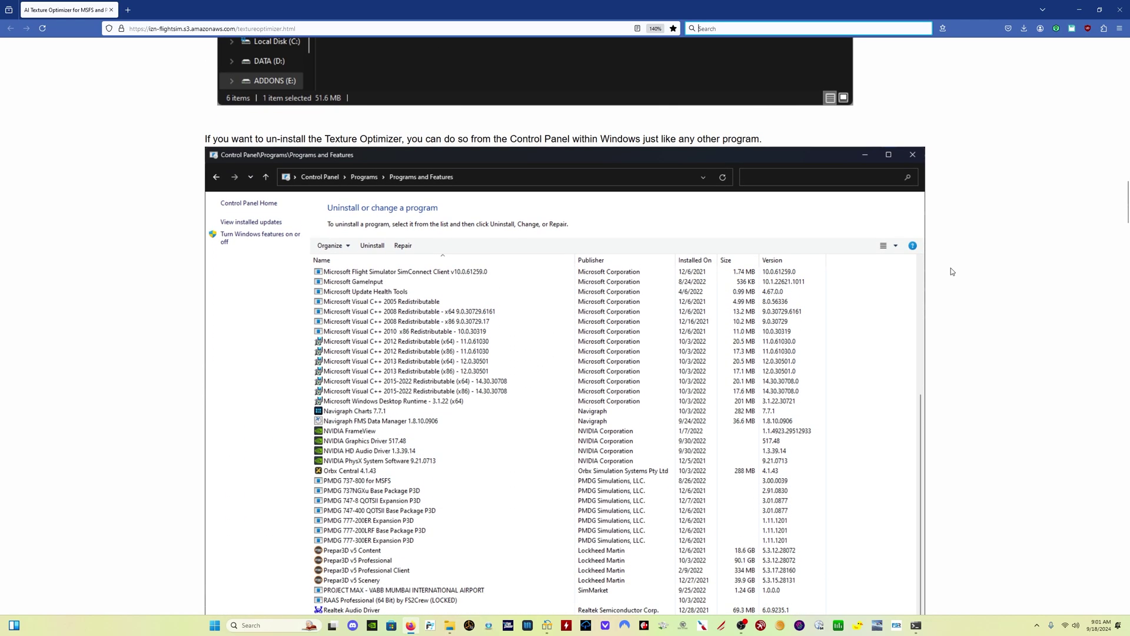
pyautogui.scroll(-8, 952, 272)
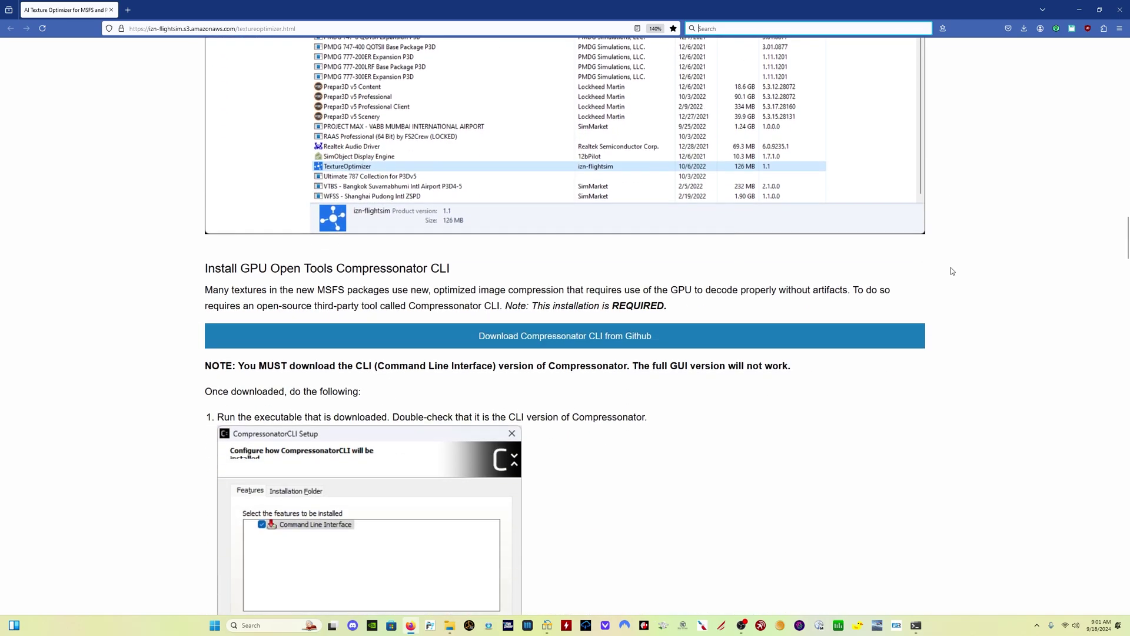
pyautogui.scroll(-6, 952, 271)
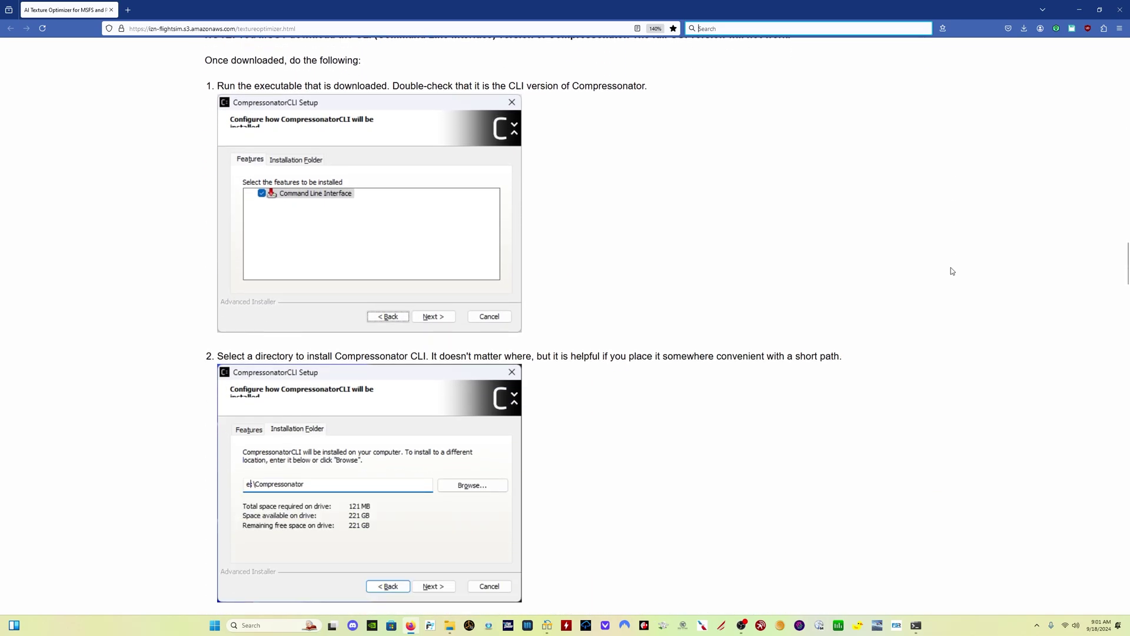
pyautogui.scroll(-10, 952, 271)
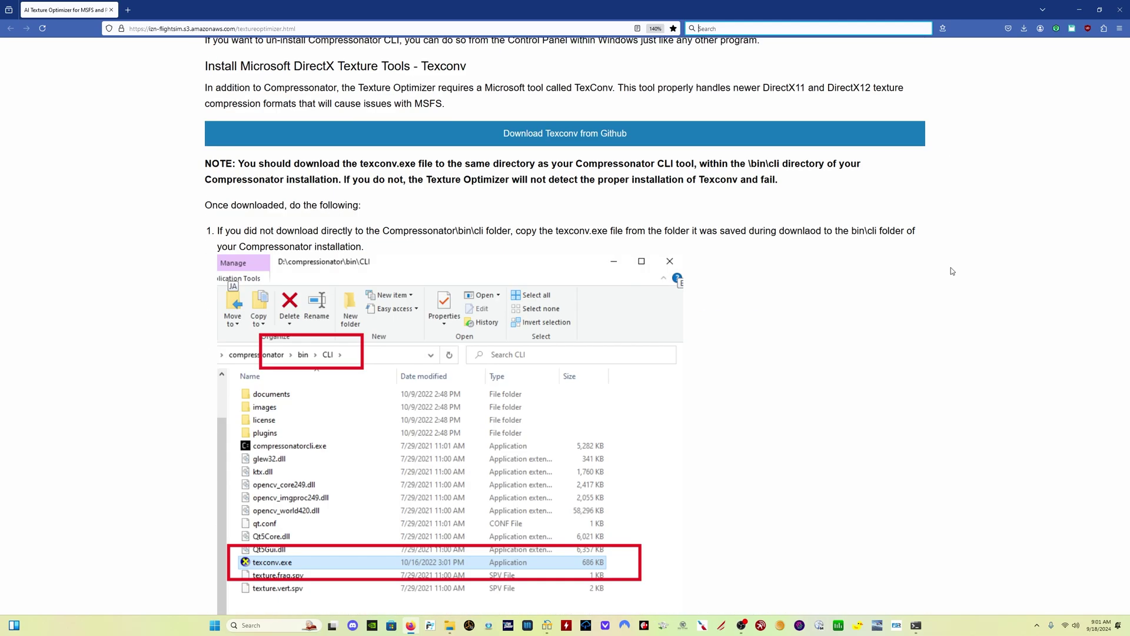